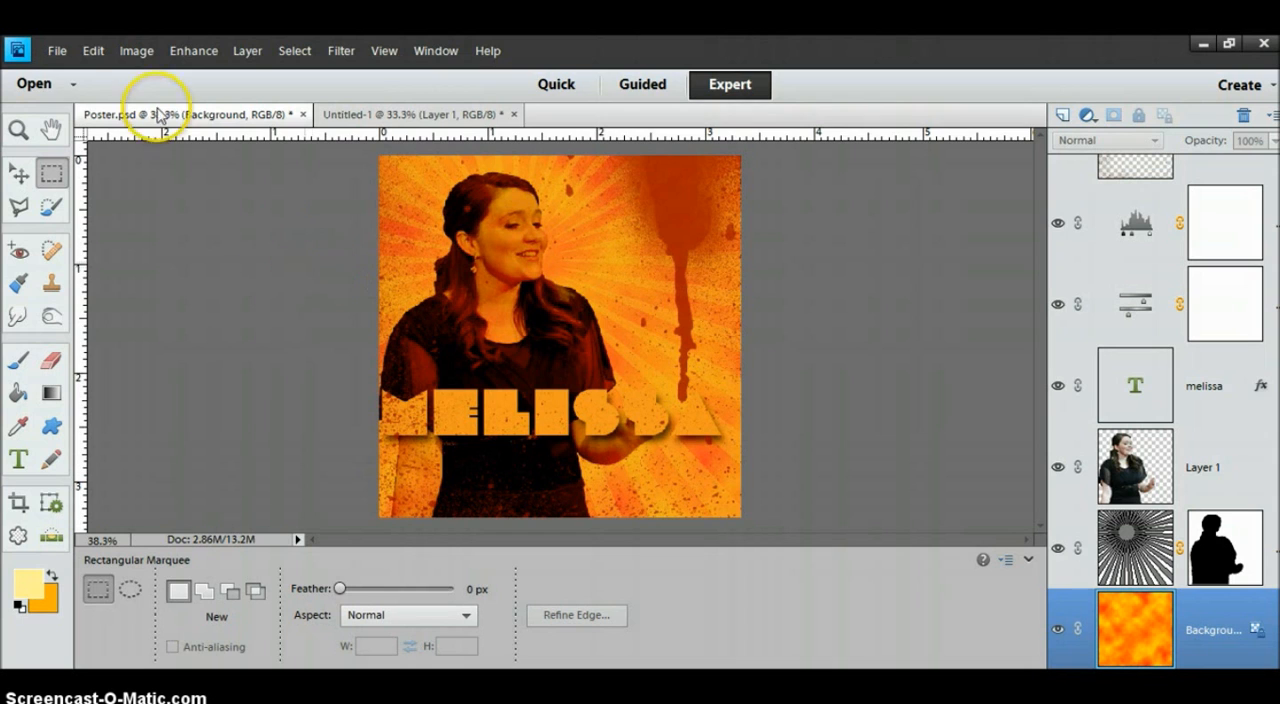
Create a blank RGB image 1000 by 1000 pixels at 300 pixels per inch with a white background.
{"action": "left_click", "coordinate": [54, 51]}
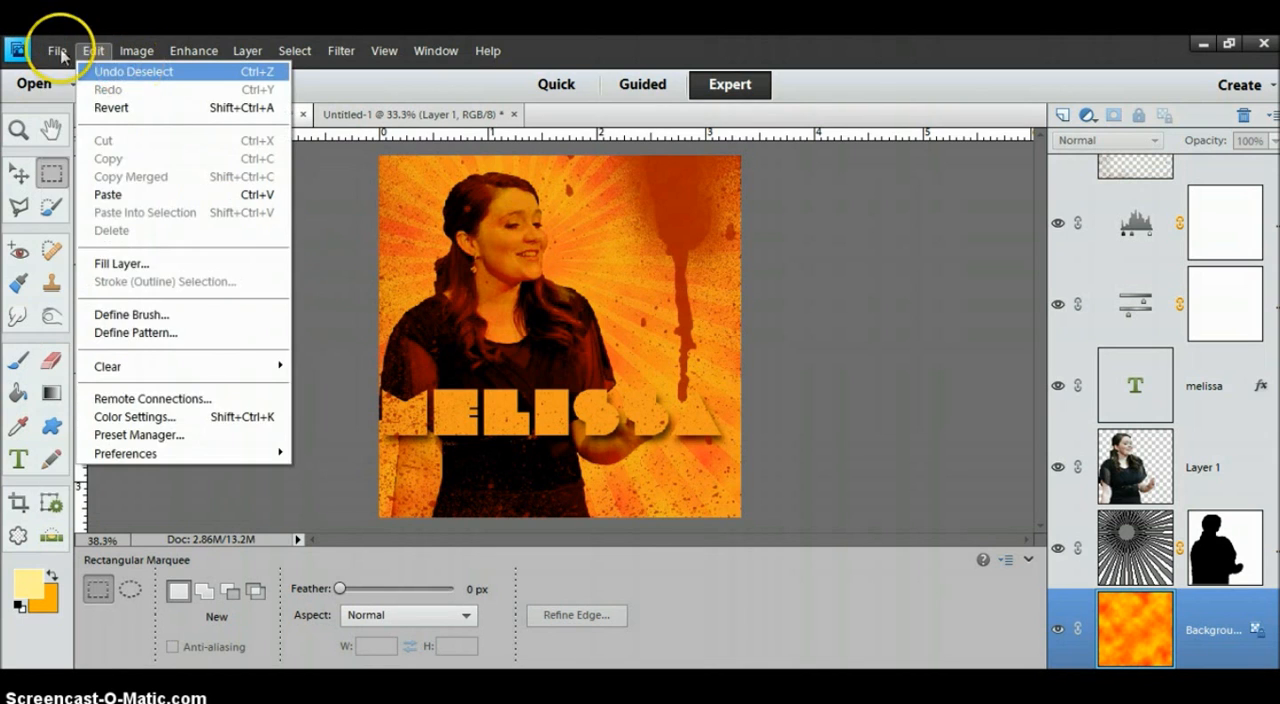
{"action": "mouse_move", "coordinate": [87, 74]}
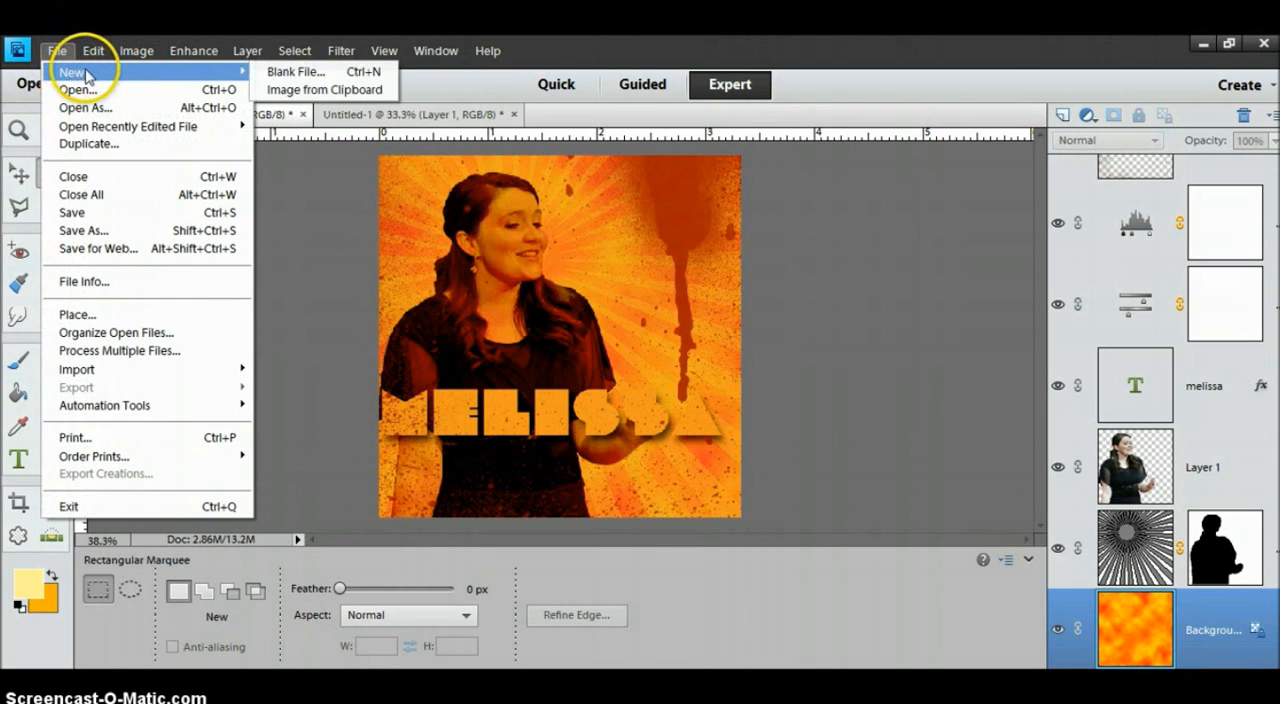
{"action": "left_click", "coordinate": [296, 73]}
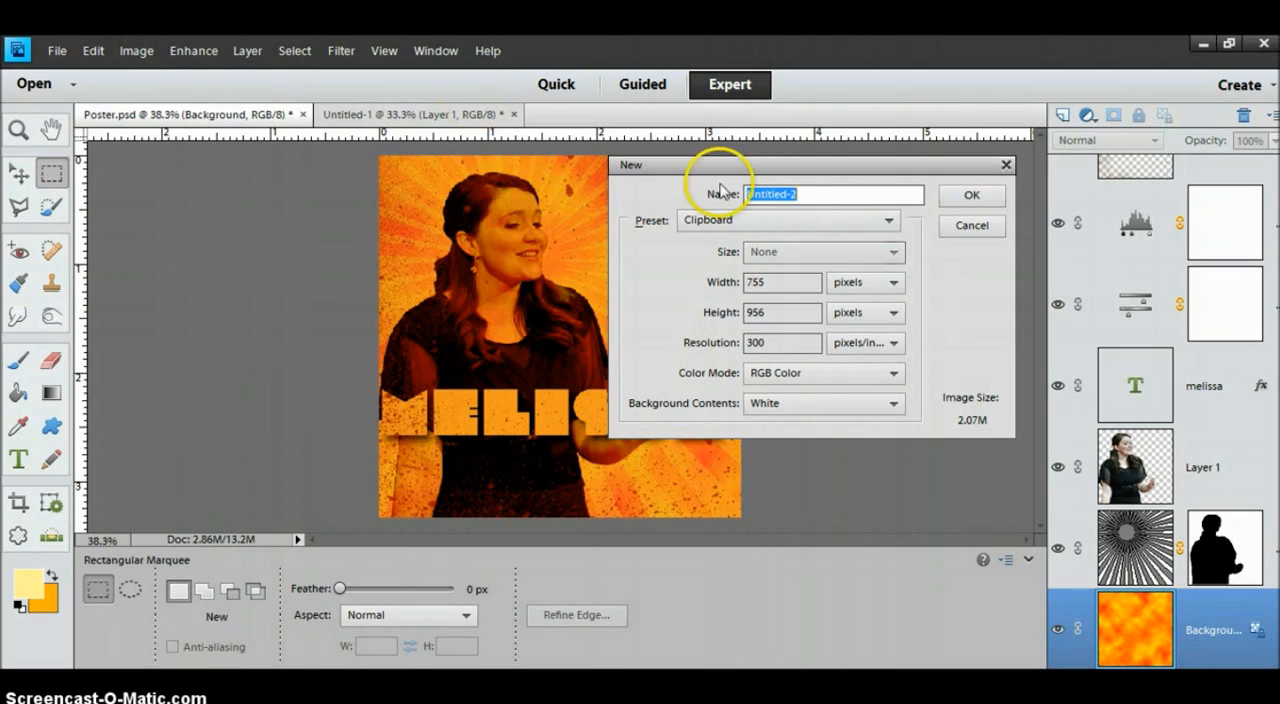
{"action": "left_click", "coordinate": [776, 282]}
{"action": "left_click", "coordinate": [706, 280]}
{"action": "type", "text": "1000"}
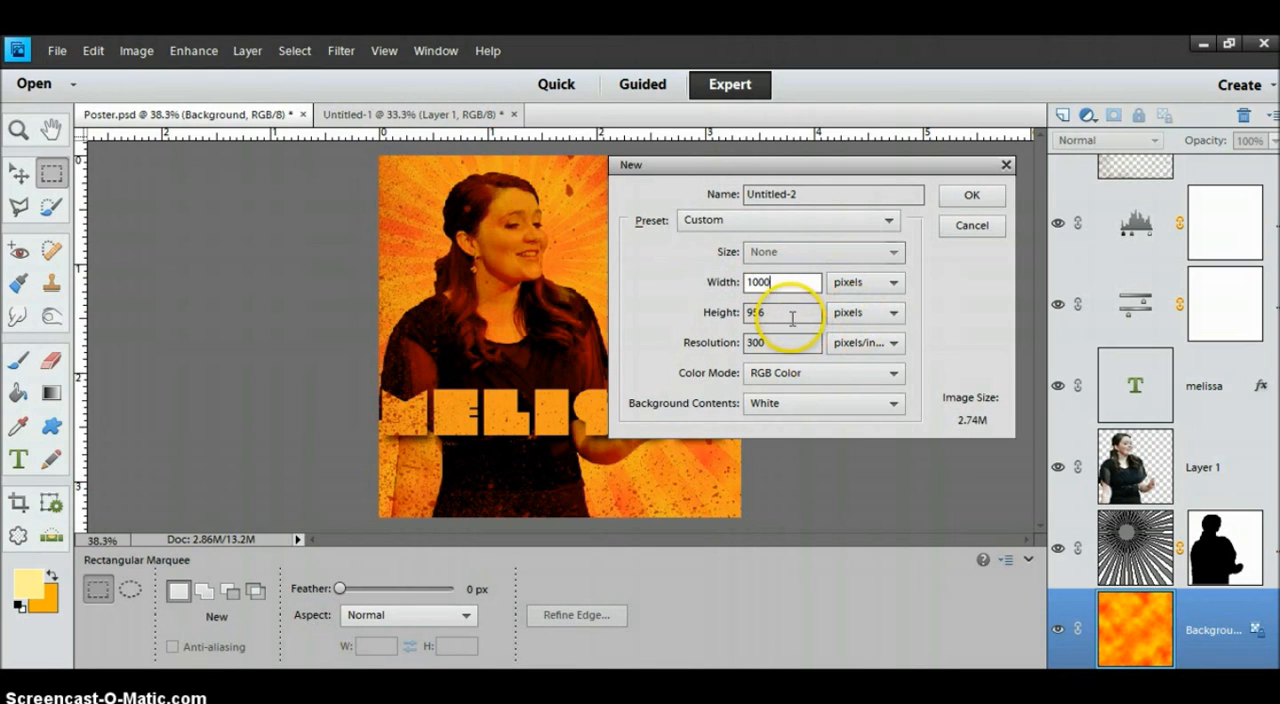
{"action": "left_click", "coordinate": [738, 318]}
{"action": "type", "text": "1000"}
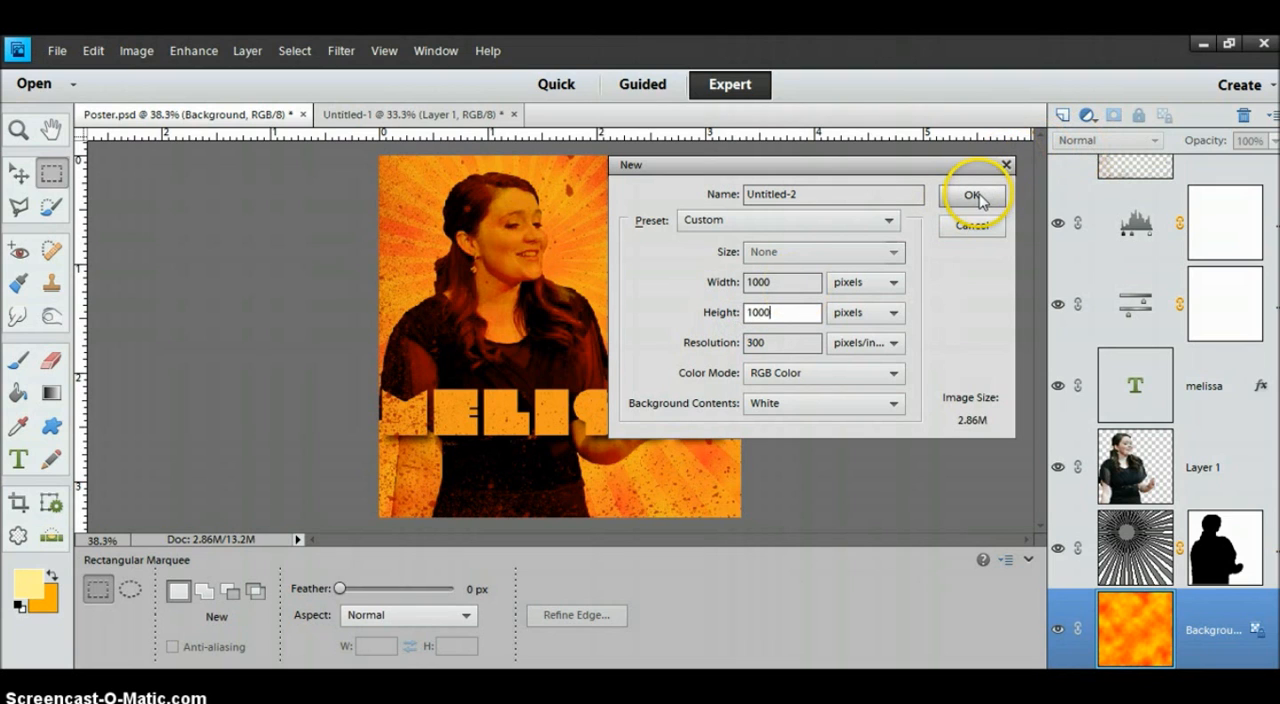
{"action": "left_click", "coordinate": [972, 196]}
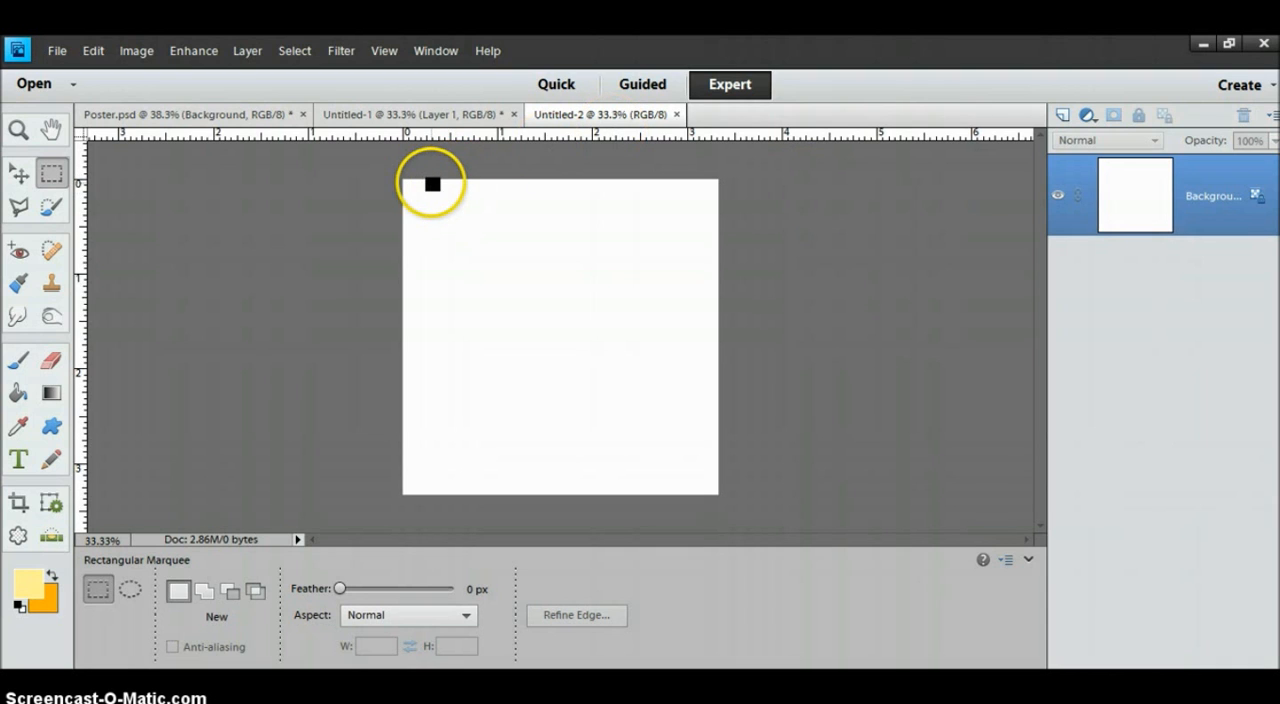
Set the foreground color to a bright, saturated red with hue 0.
{"action": "left_click", "coordinate": [29, 586]}
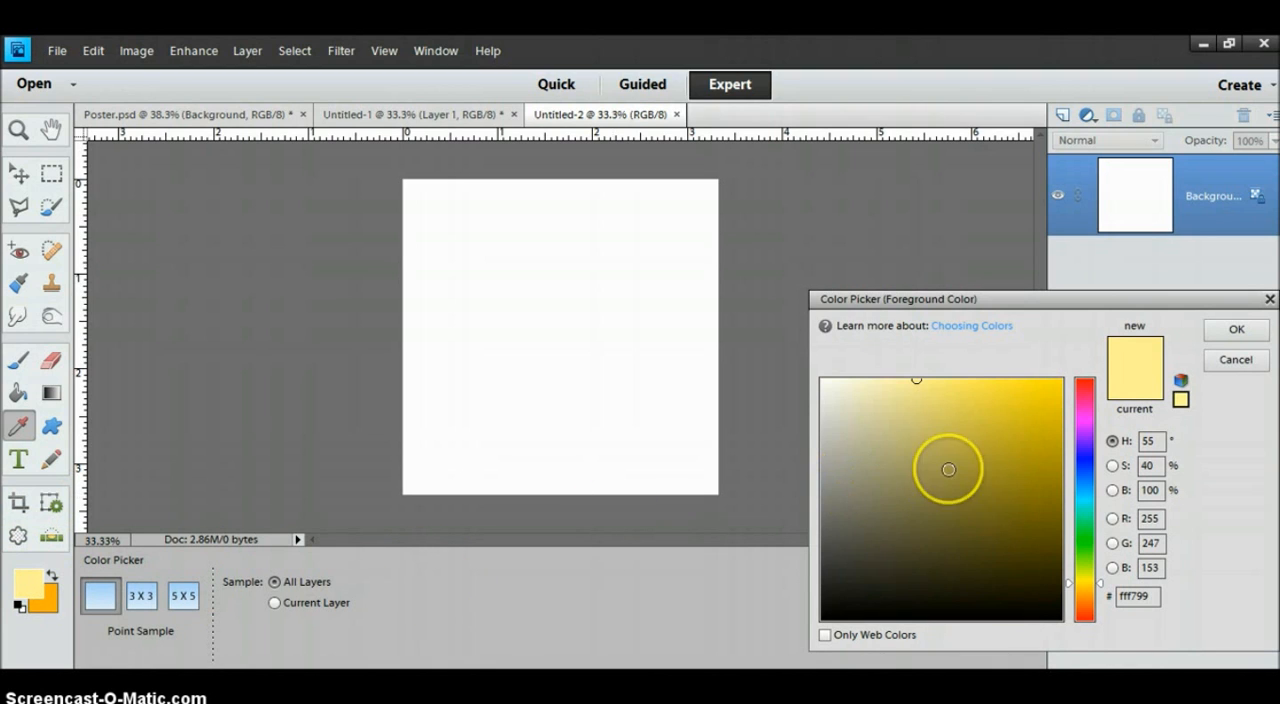
{"action": "left_click", "coordinate": [1085, 617]}
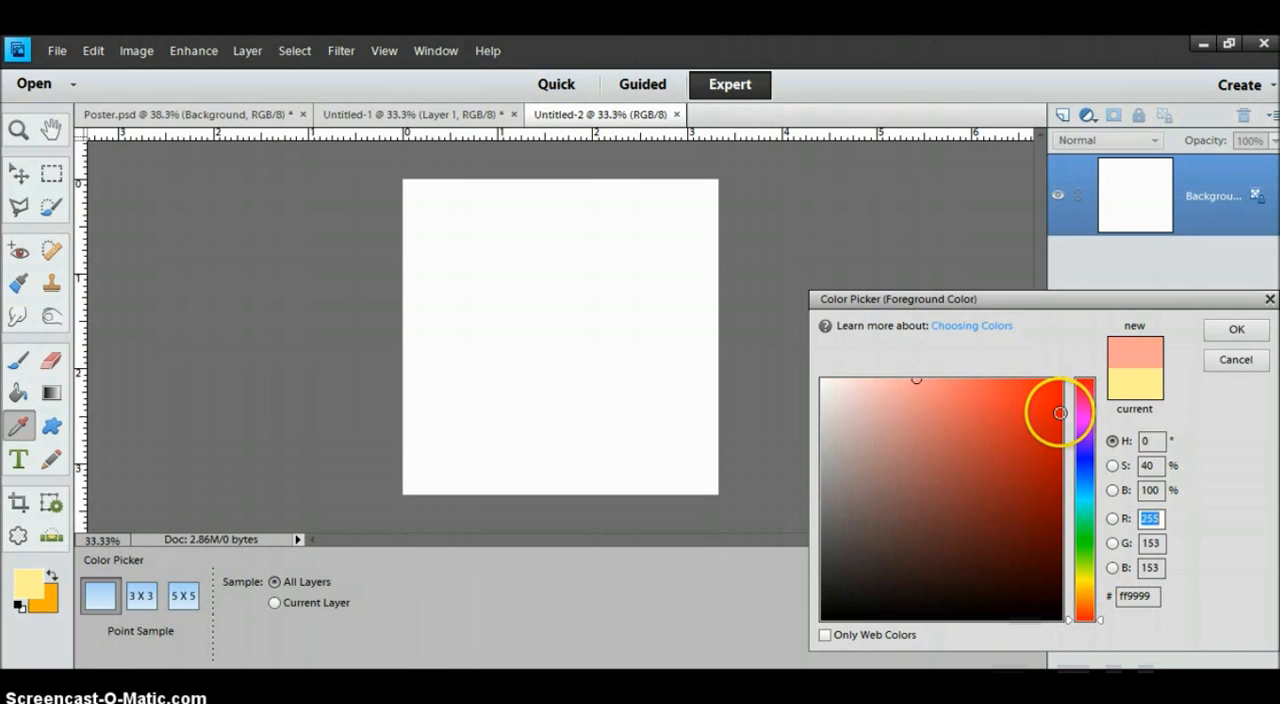
{"action": "left_click", "coordinate": [1060, 412]}
{"action": "left_click", "coordinate": [1236, 330]}
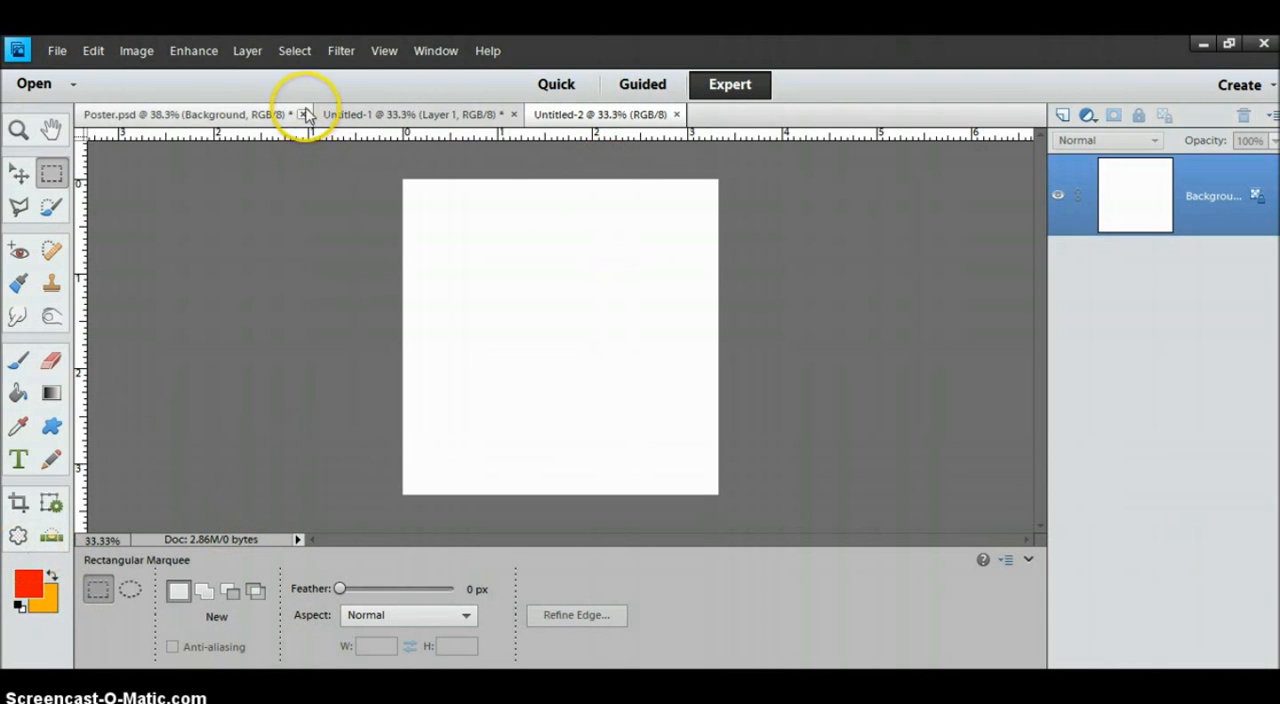
Render the Clouds filter on the Background layer using the red and orange colors.
{"action": "left_click", "coordinate": [341, 51]}
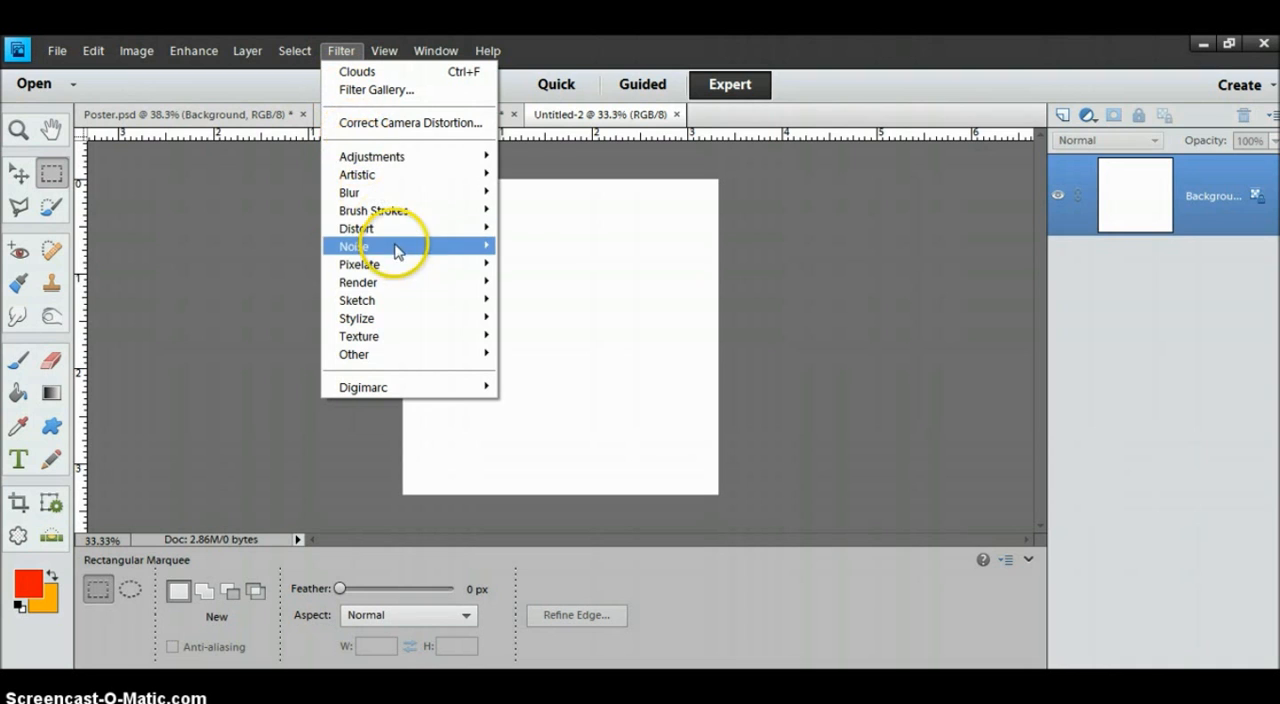
{"action": "mouse_move", "coordinate": [423, 284]}
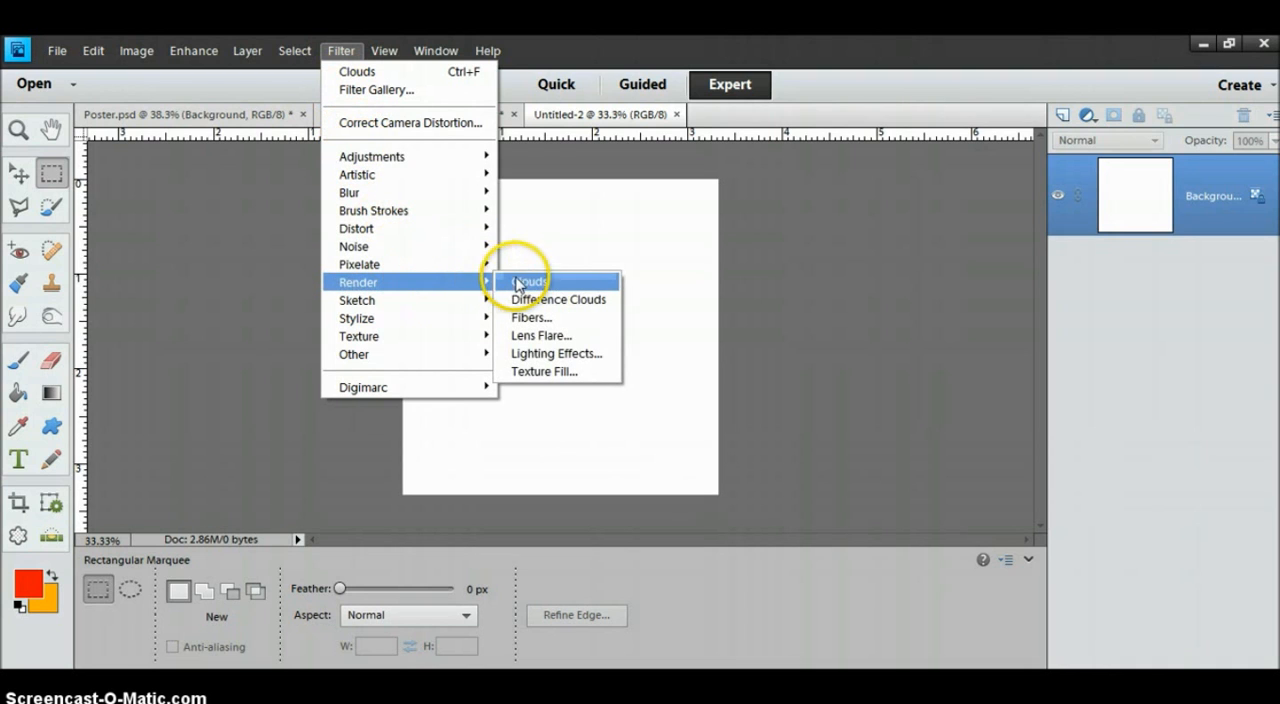
{"action": "left_click", "coordinate": [537, 287]}
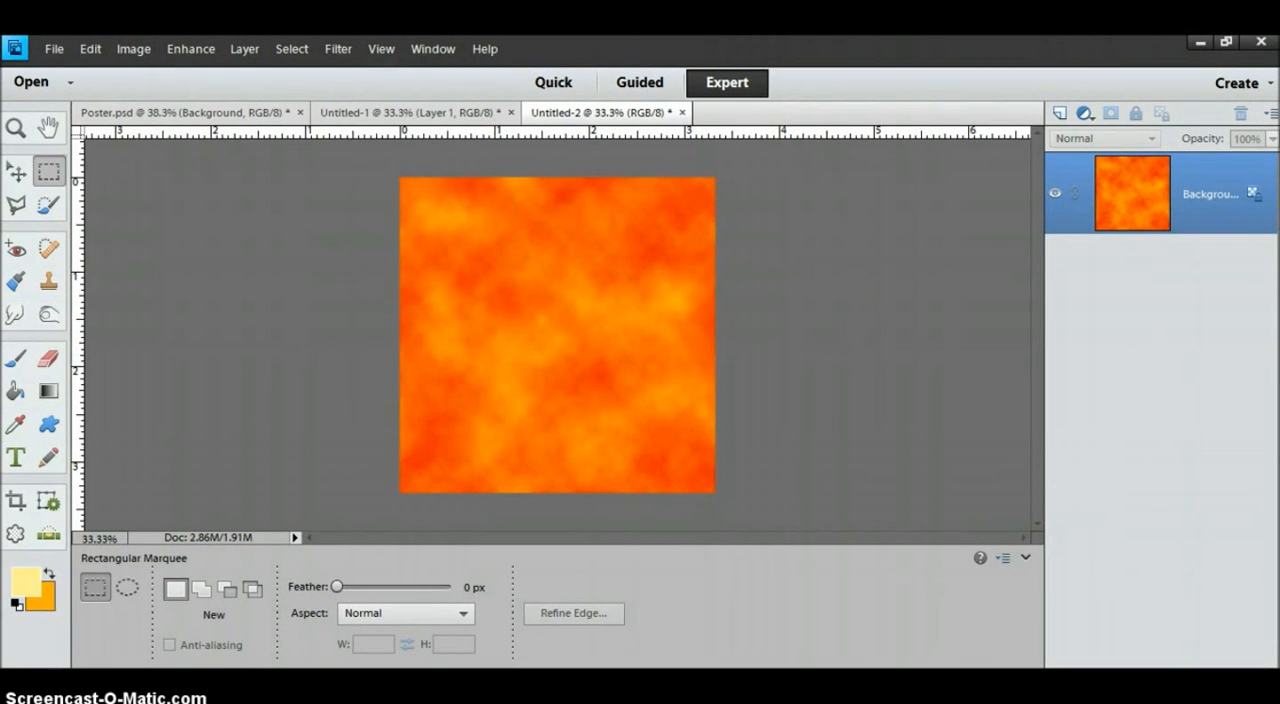
Draw a large pale yellow Registration sunburst custom shape that extends well beyond the canvas.
{"action": "left_click", "coordinate": [46, 426]}
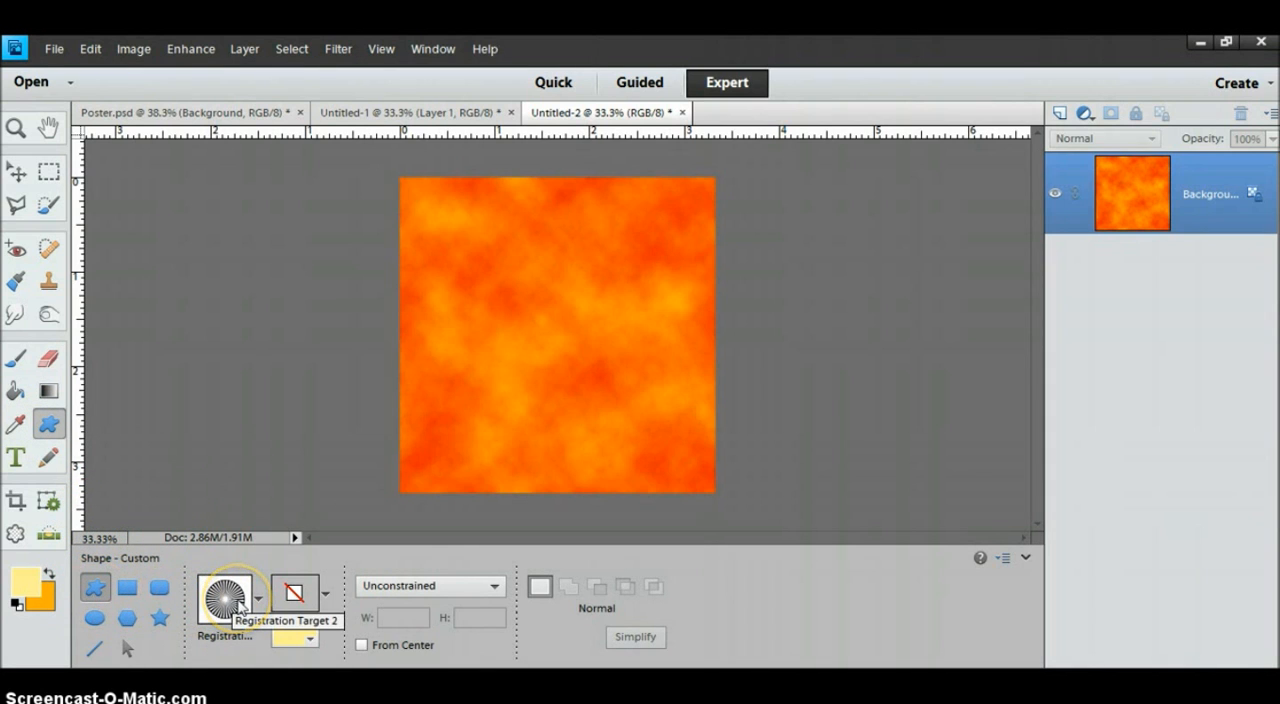
{"action": "left_click", "coordinate": [310, 645]}
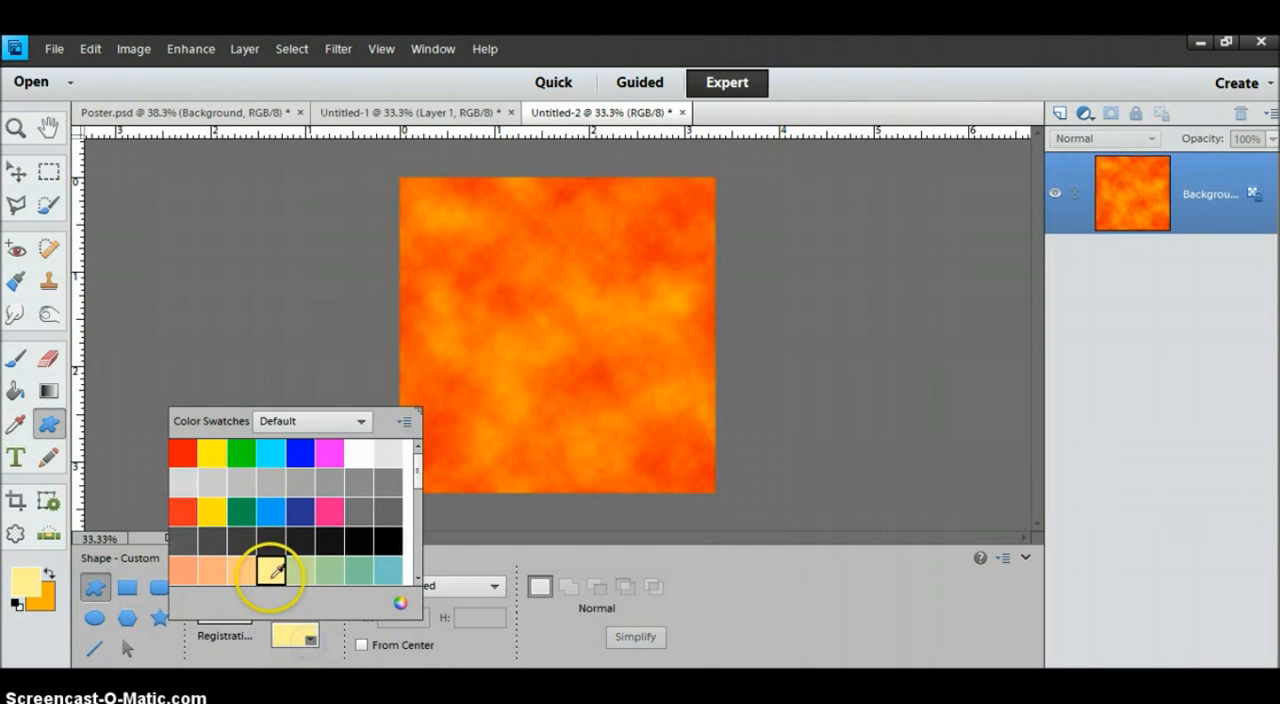
{"action": "left_click", "coordinate": [270, 577]}
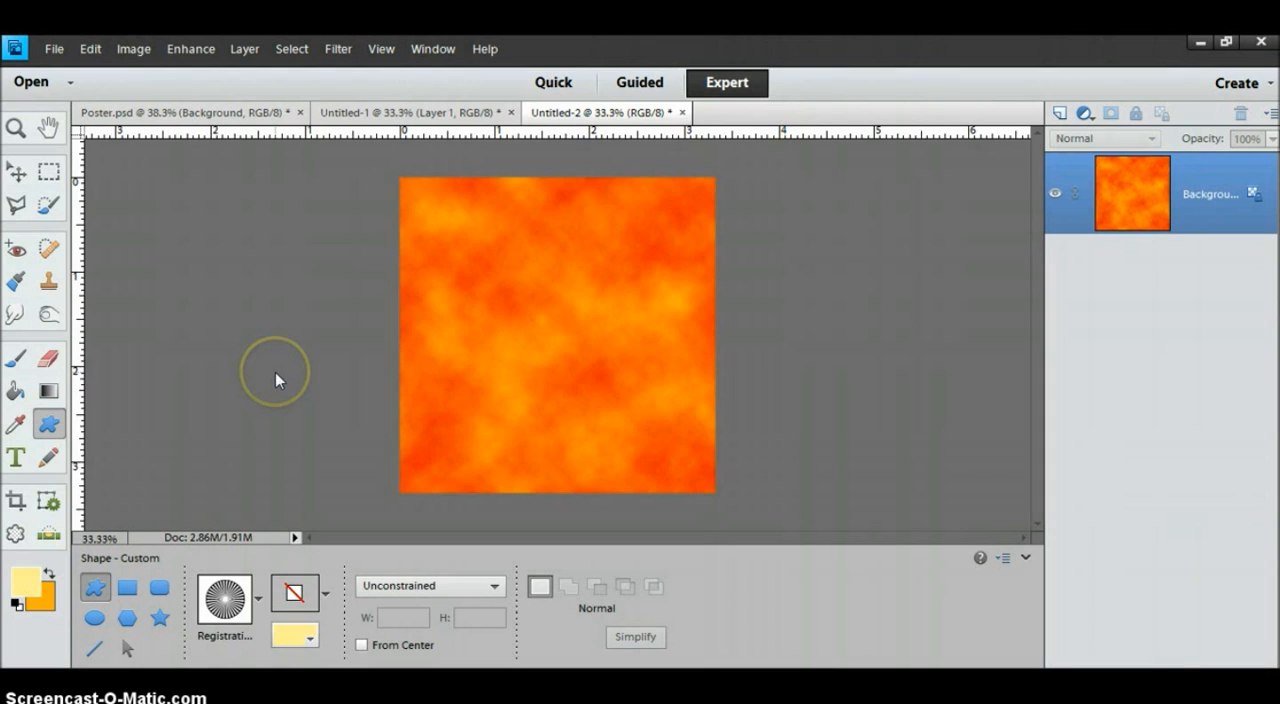
{"action": "key", "text": "ctrl+minus"}
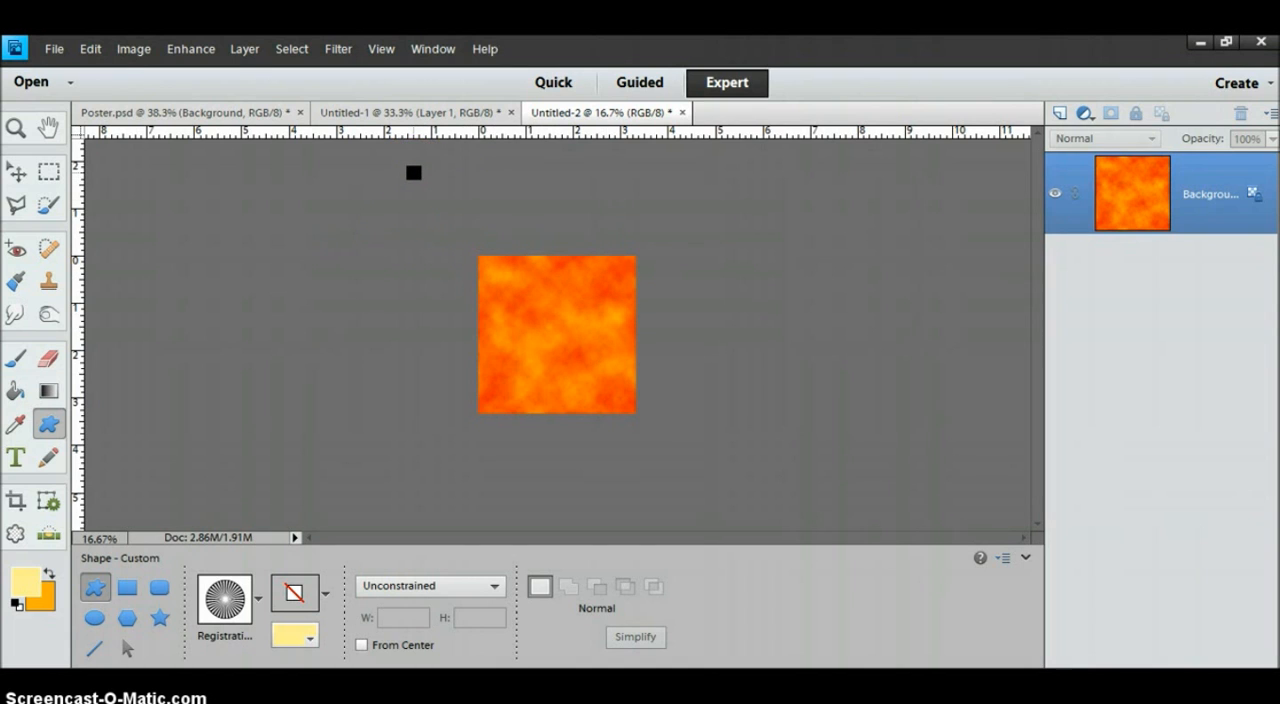
{"action": "left_click_drag", "start_coordinate": [414, 172], "coordinate": [837, 654]}
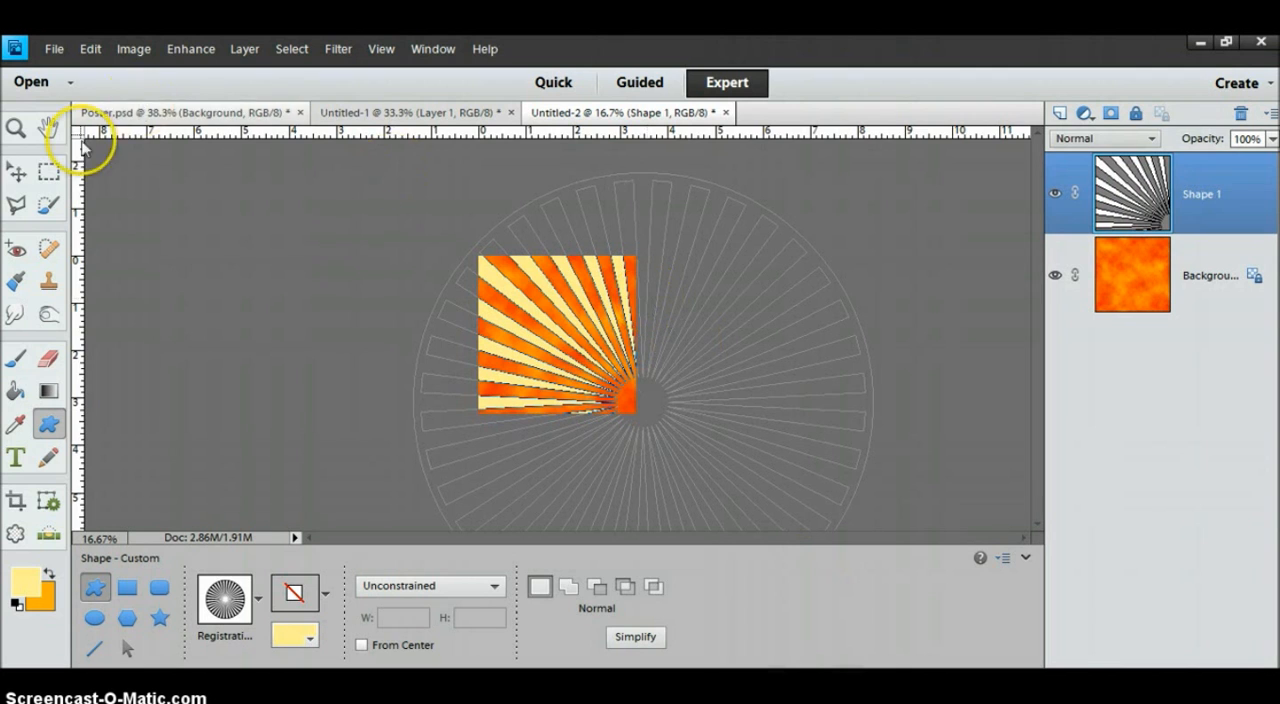
Move the sunburst shape so its center sits in the upper-left part of the canvas and its rays cover the image.
{"action": "left_click", "coordinate": [17, 176]}
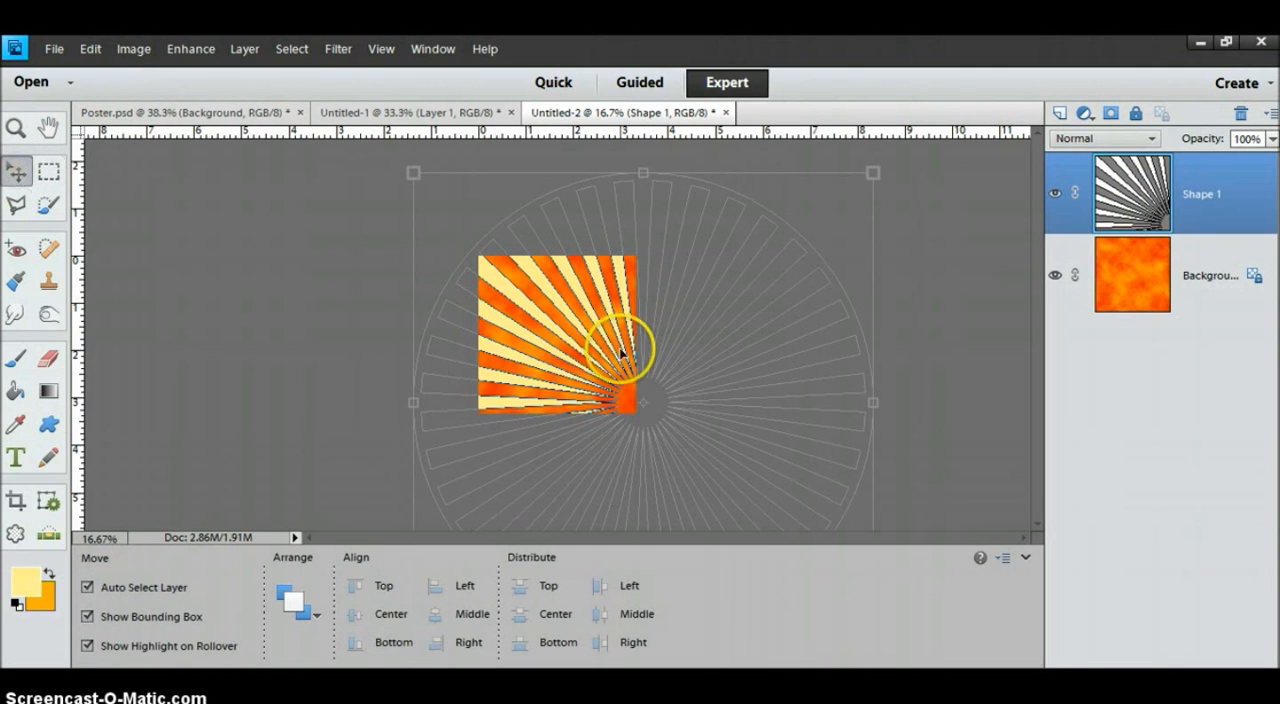
{"action": "left_click", "coordinate": [871, 404]}
{"action": "left_click_drag", "start_coordinate": [737, 408], "coordinate": [630, 320]}
{"action": "left_click", "coordinate": [695, 515]}
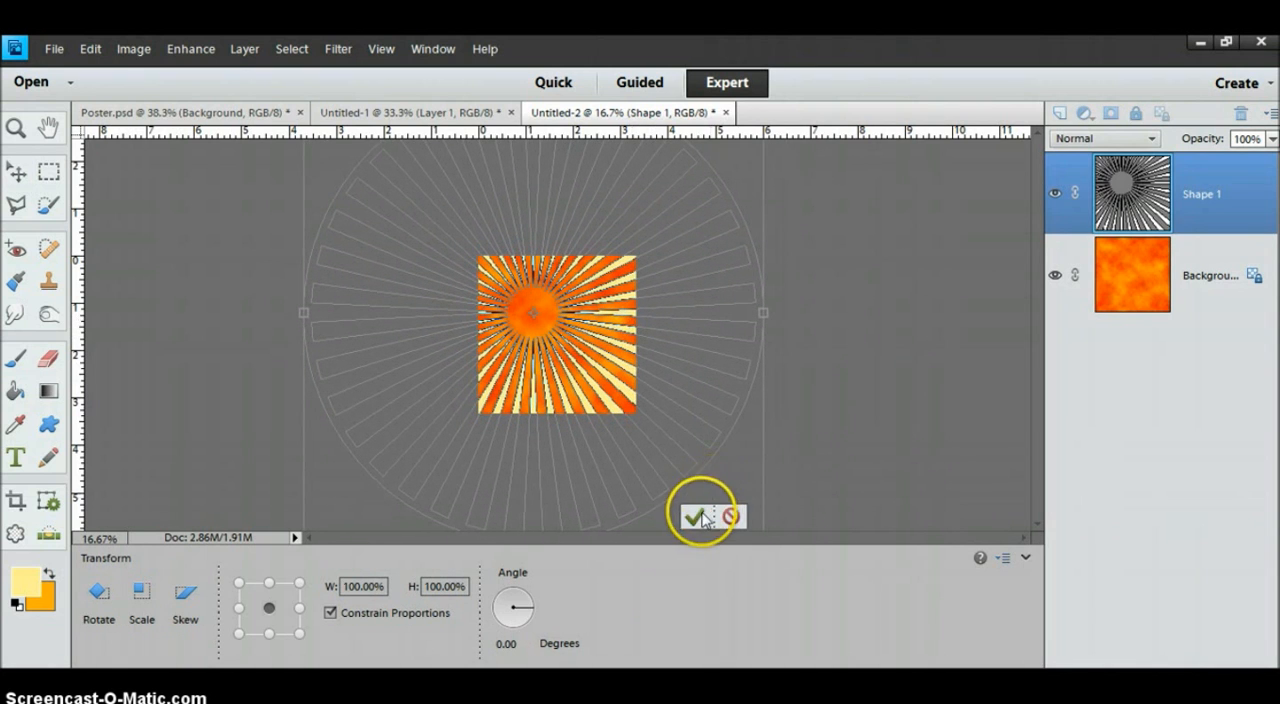
Set the sunburst layer's blending mode to Color Dodge and its opacity to 35%.
{"action": "left_click", "coordinate": [1150, 141]}
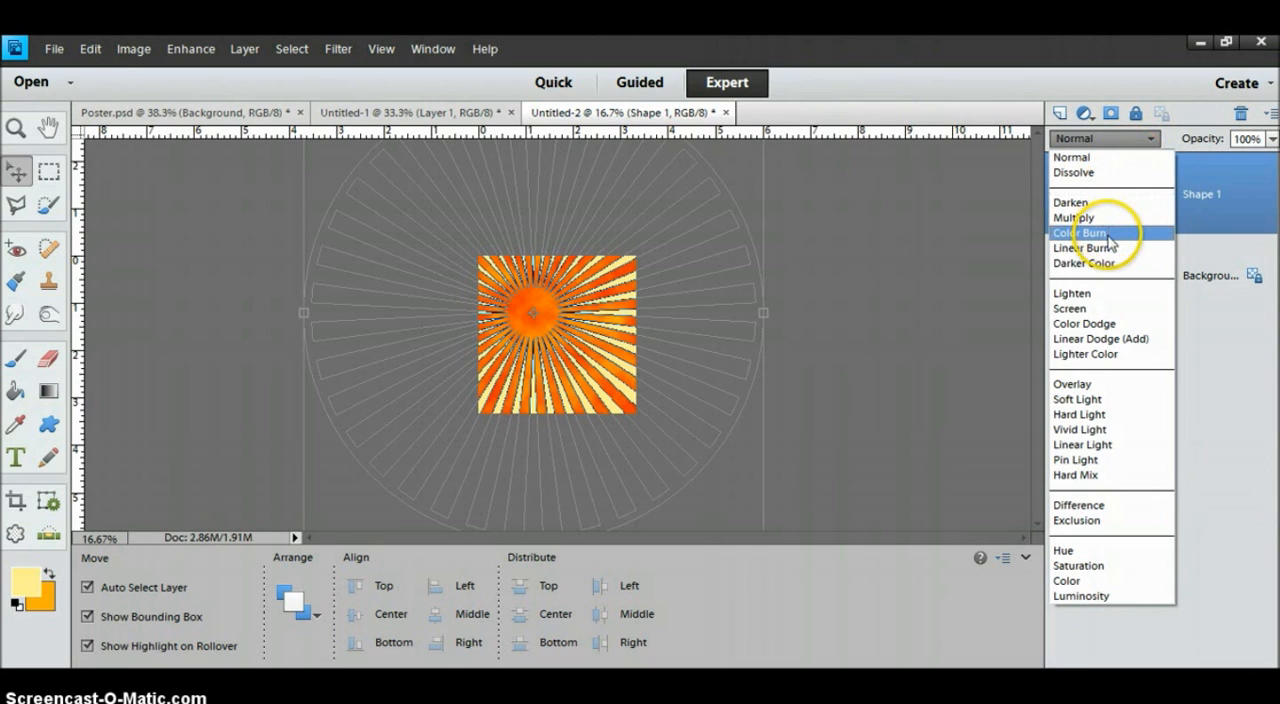
{"action": "left_click", "coordinate": [1112, 322]}
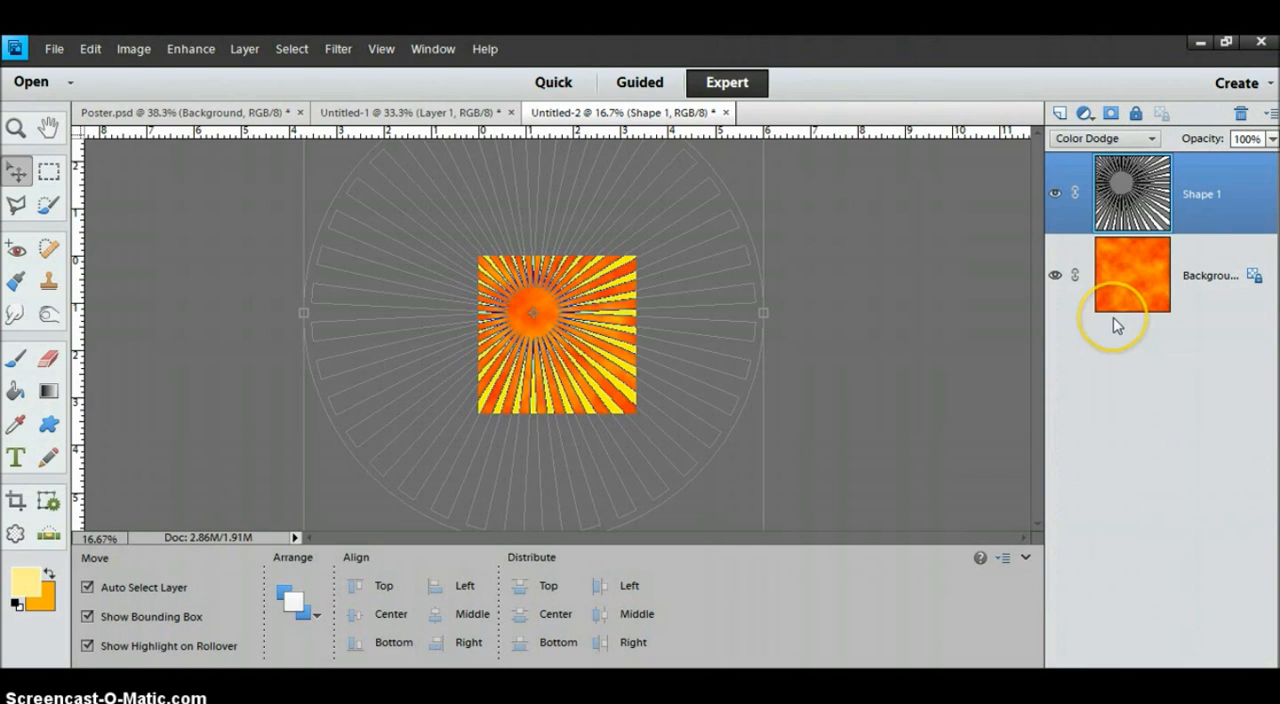
{"action": "left_click", "coordinate": [1272, 139]}
{"action": "left_click_drag", "start_coordinate": [1272, 166], "coordinate": [1207, 167]}
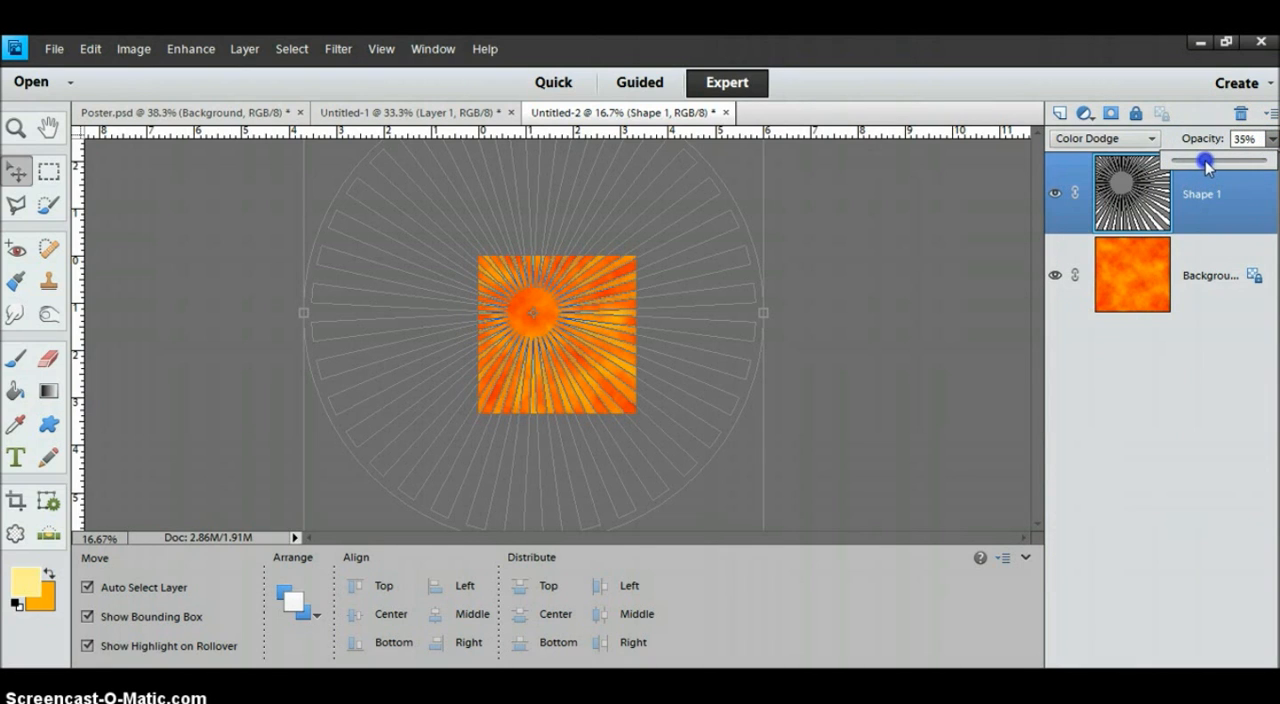
{"action": "left_click", "coordinate": [968, 303]}
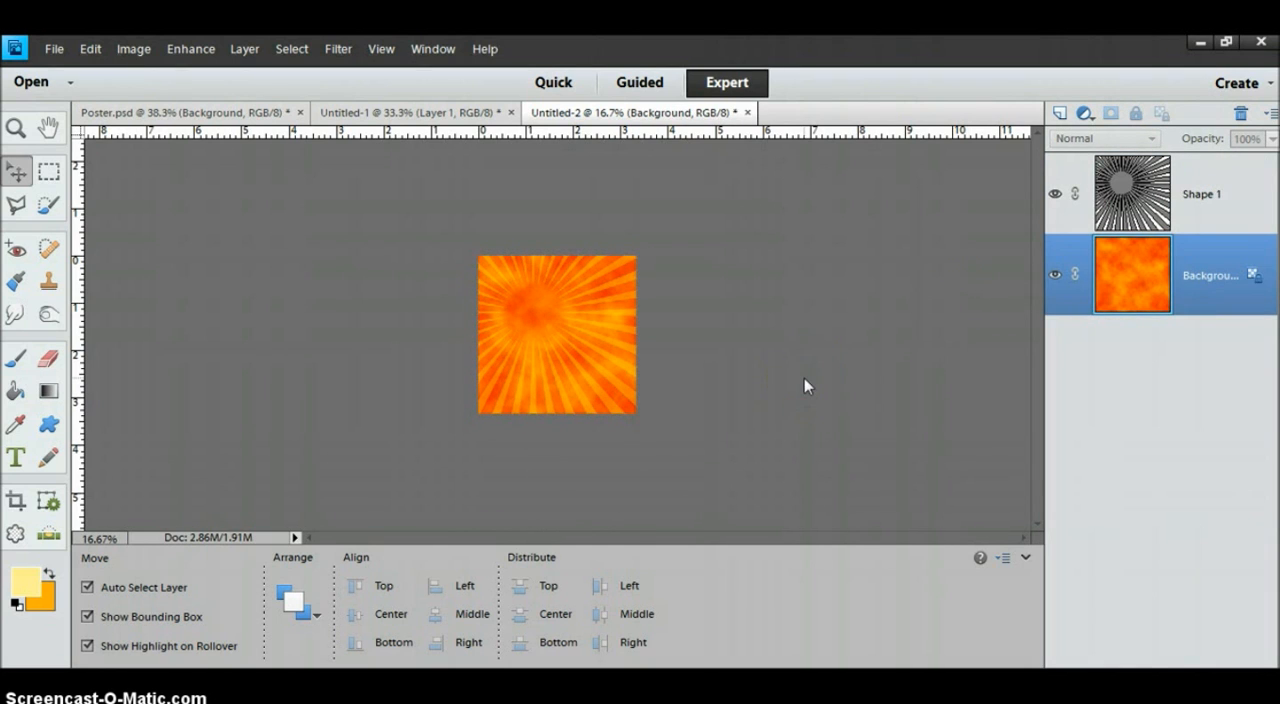
{"action": "key", "text": "ctrl+plus"}
{"action": "key", "text": "ctrl+plus"}
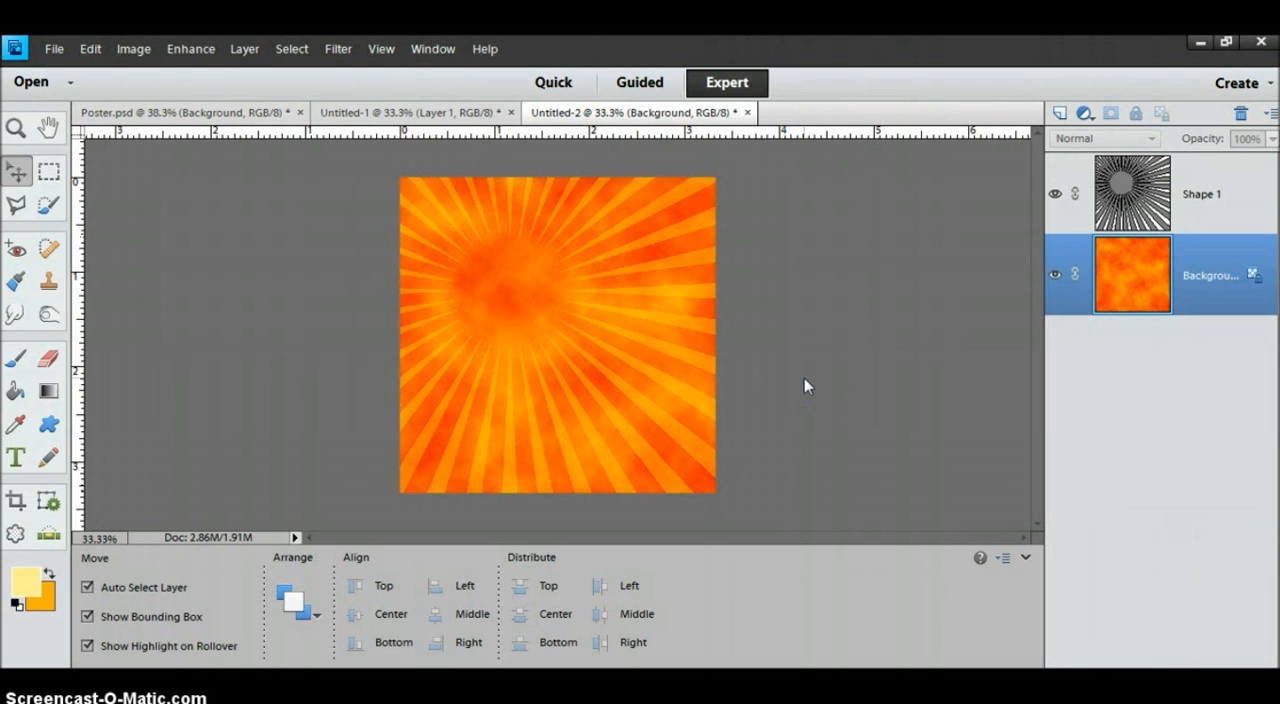
Copy the selected woman cutout from Untitled-1 into Untitled-2 and stack its layer above Shape 1.
{"action": "left_click", "coordinate": [425, 113]}
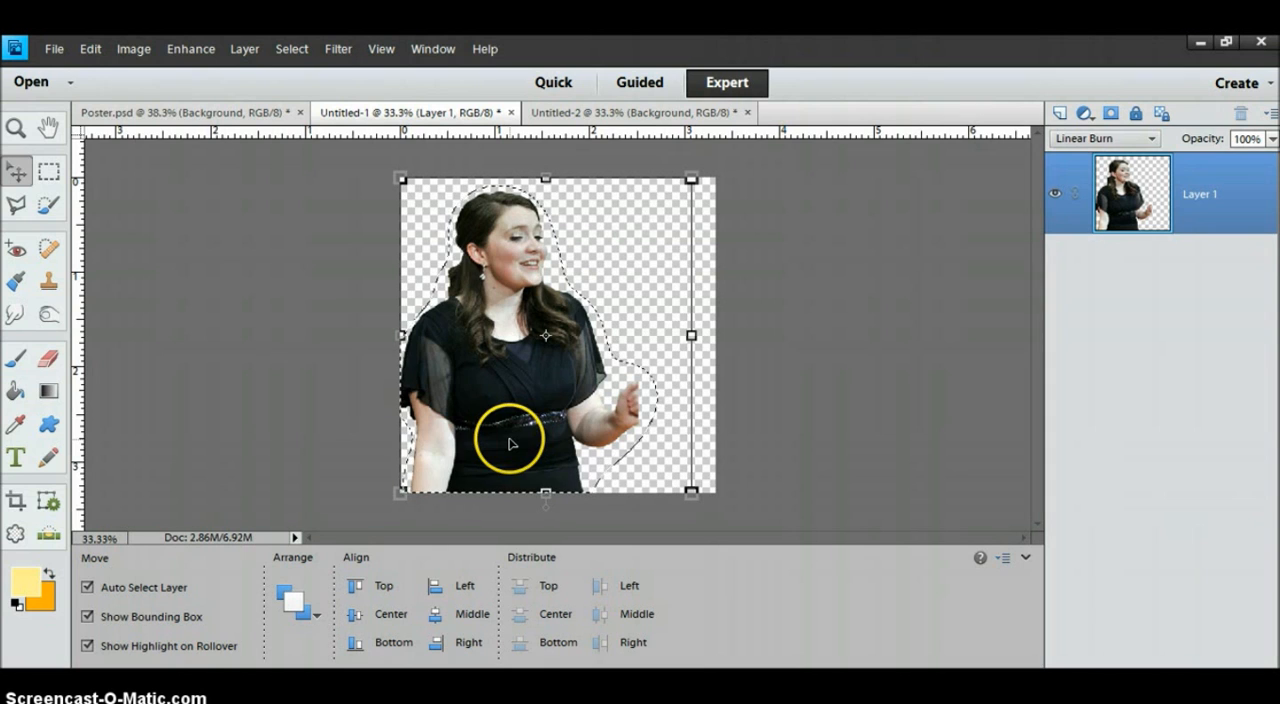
{"action": "left_click", "coordinate": [90, 48]}
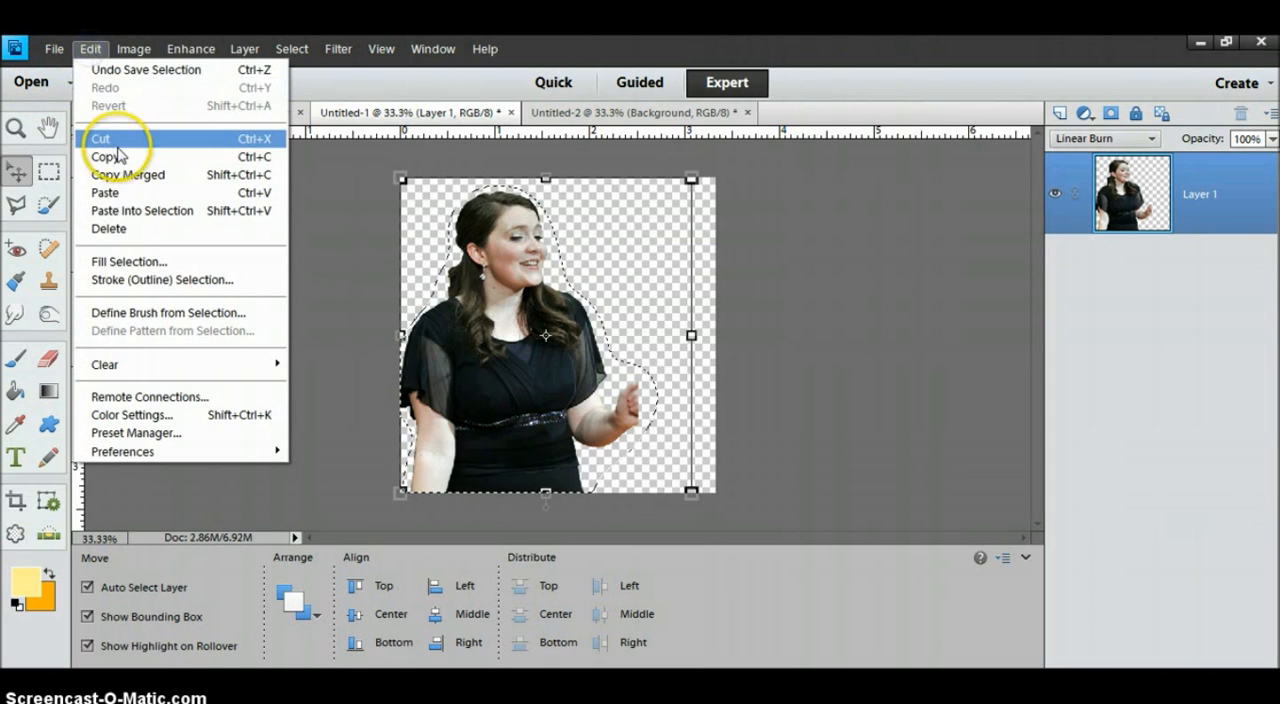
{"action": "left_click", "coordinate": [118, 157]}
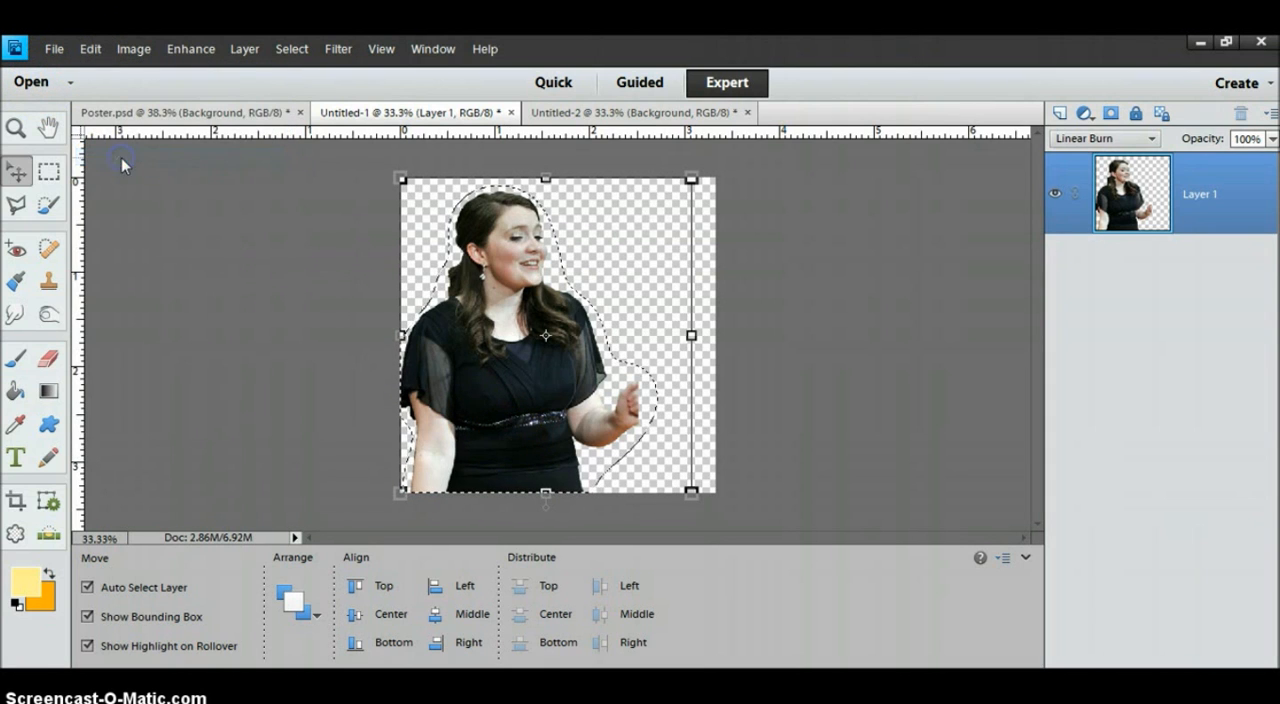
{"action": "left_click", "coordinate": [594, 114]}
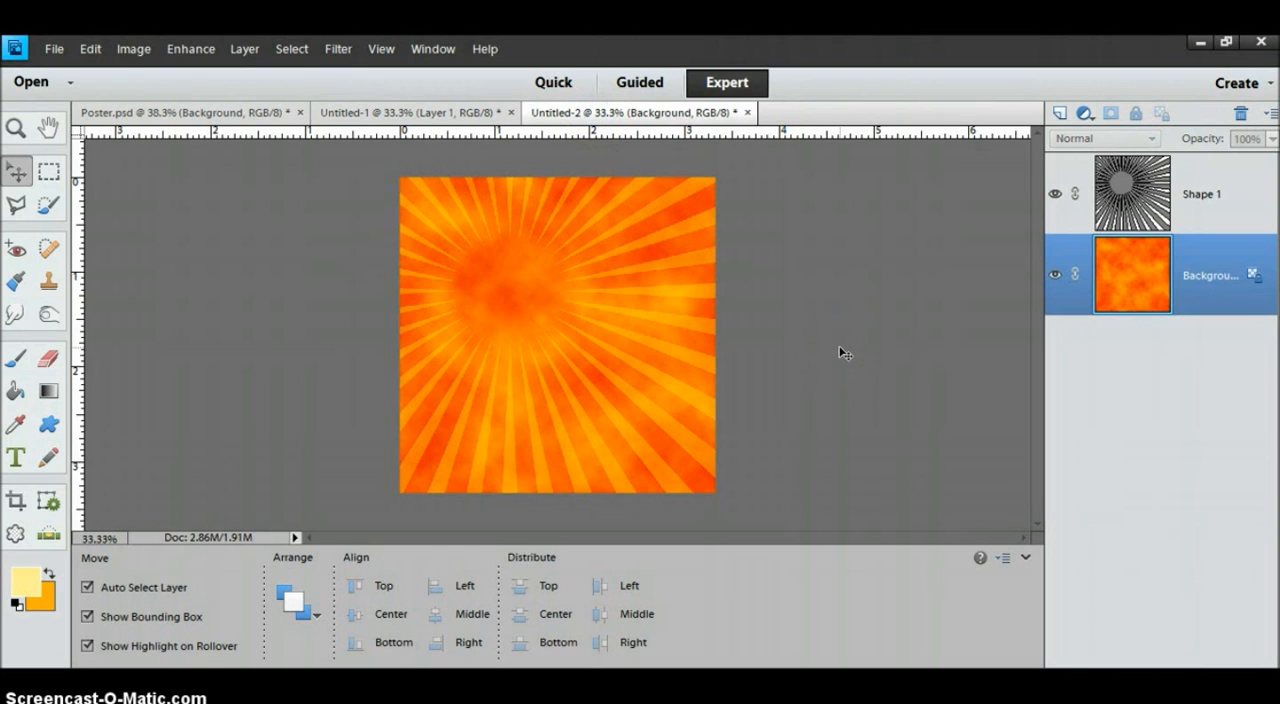
{"action": "key", "text": "ctrl+v"}
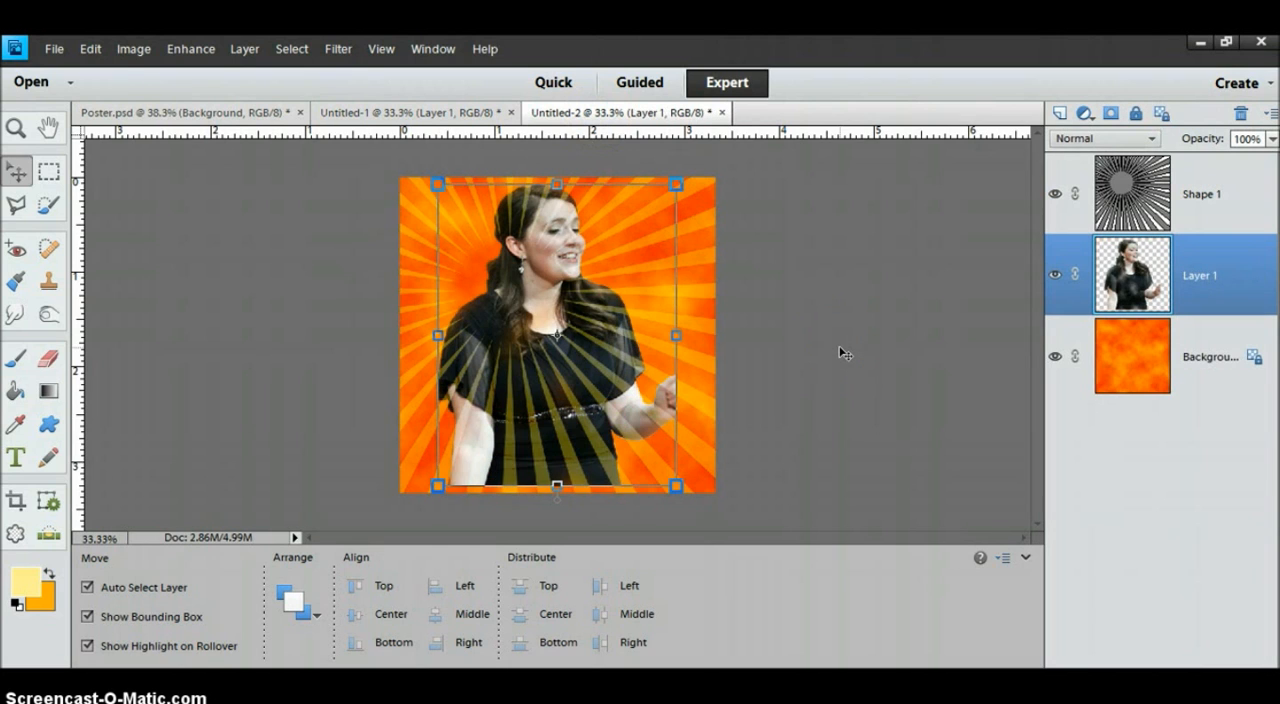
{"action": "left_click_drag", "start_coordinate": [1152, 285], "coordinate": [1147, 278]}
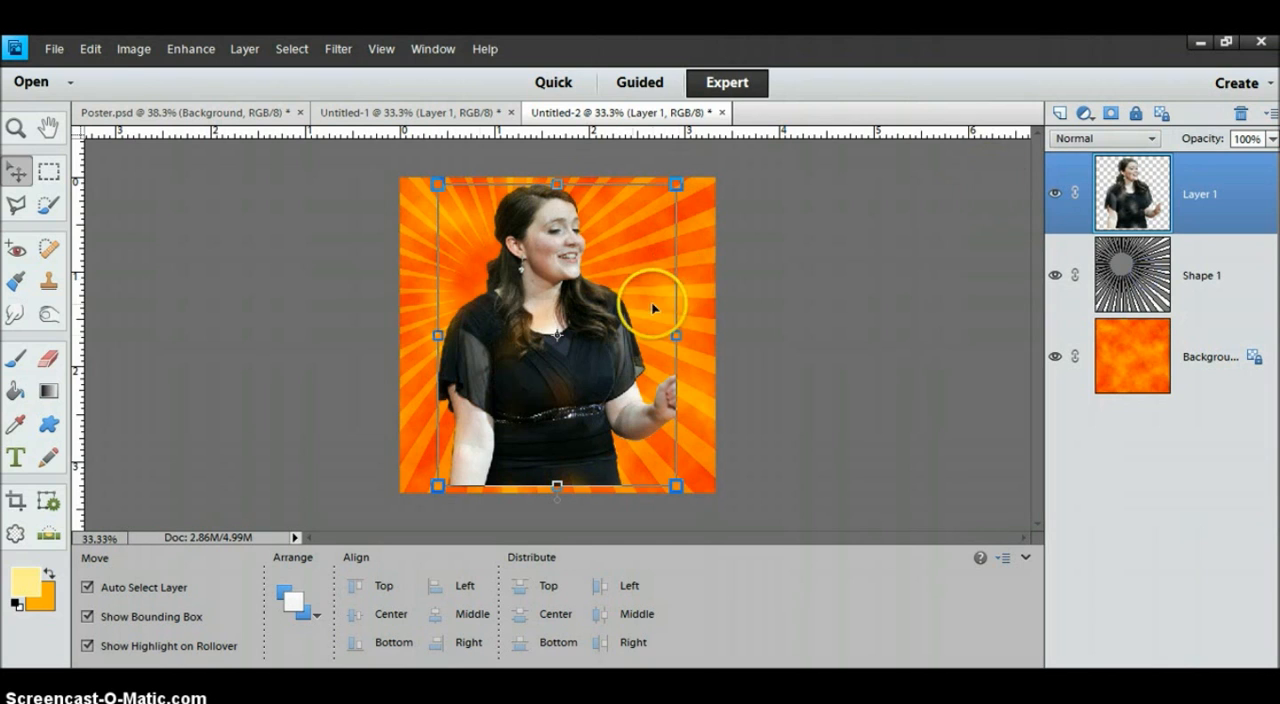
Position the woman near the canvas's left side, flush with its bottom edge, and set her layer's blending mode to Linear Burn.
{"action": "left_click_drag", "start_coordinate": [543, 360], "coordinate": [508, 373]}
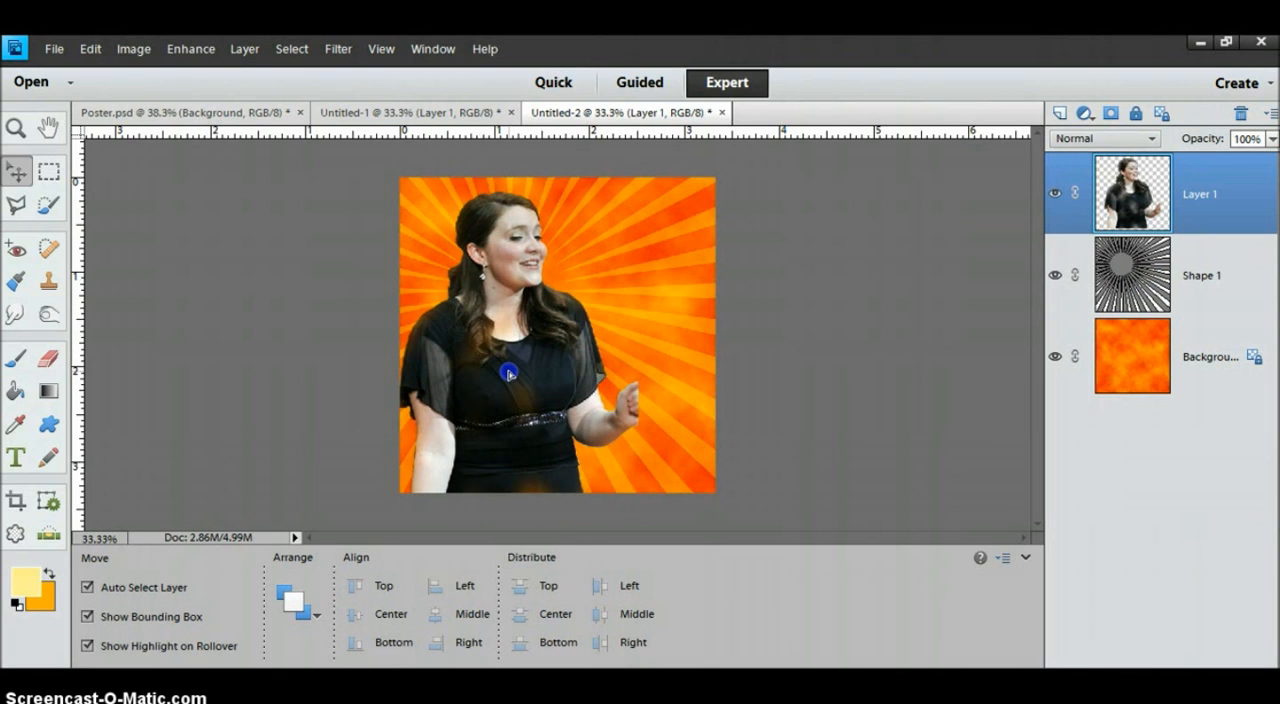
{"action": "left_click_drag", "start_coordinate": [508, 373], "coordinate": [509, 374]}
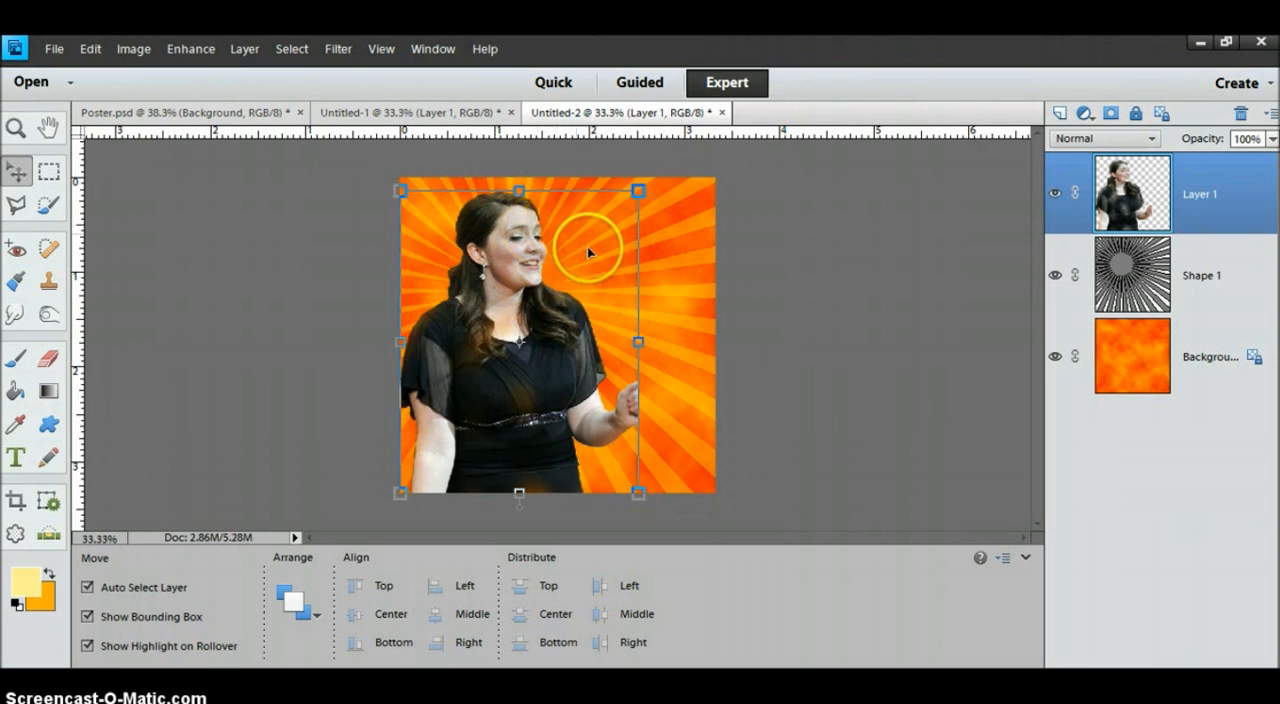
{"action": "left_click", "coordinate": [531, 332]}
{"action": "left_click_drag", "start_coordinate": [531, 332], "coordinate": [539, 335]}
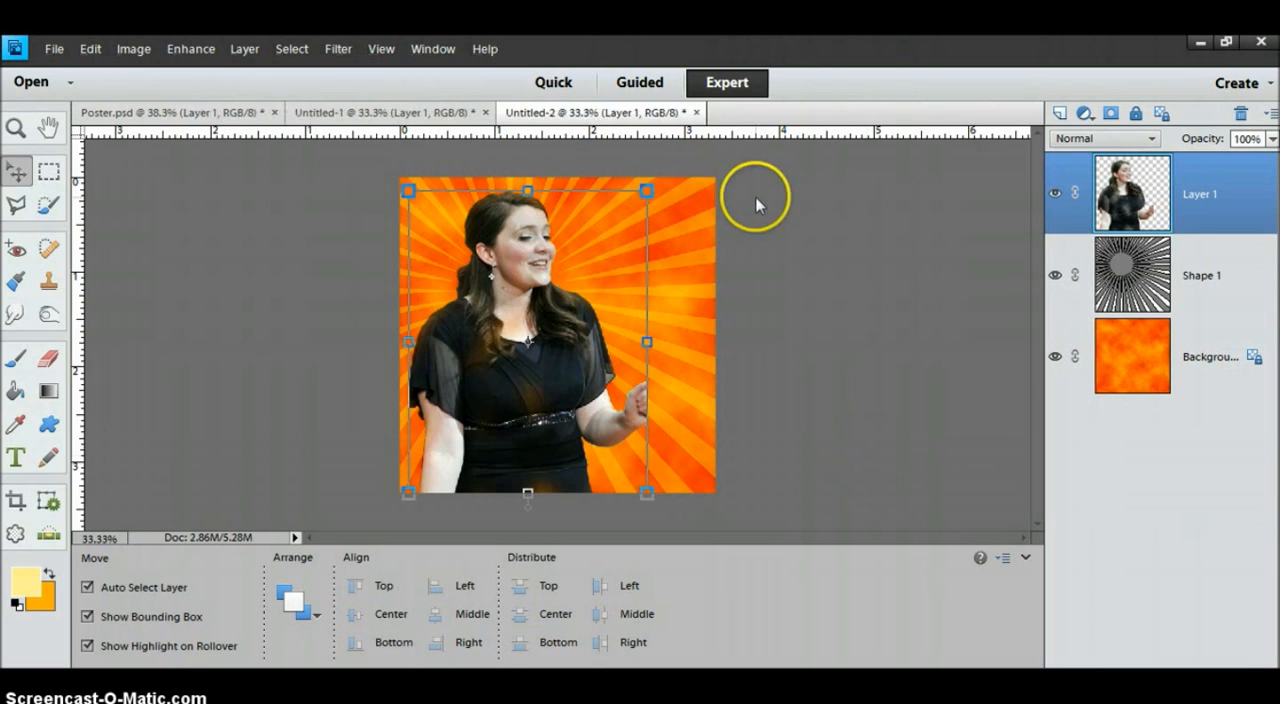
{"action": "left_click", "coordinate": [1100, 140]}
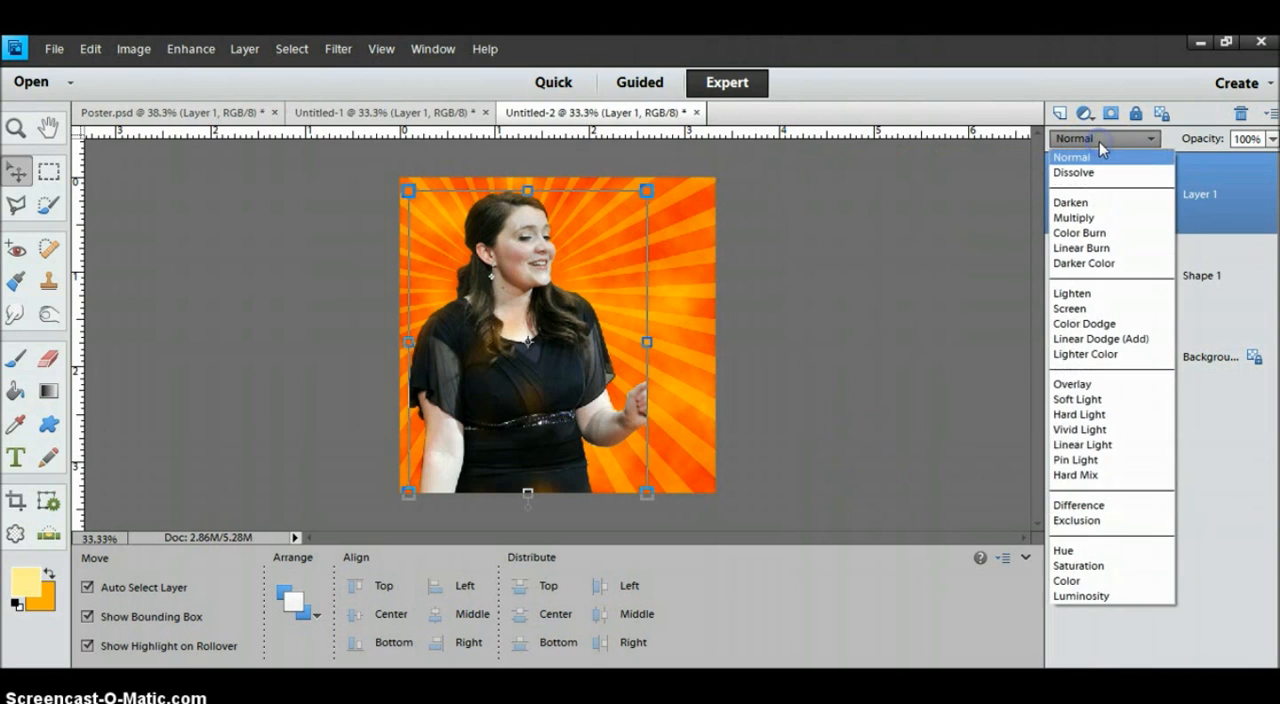
{"action": "left_click", "coordinate": [1095, 248]}
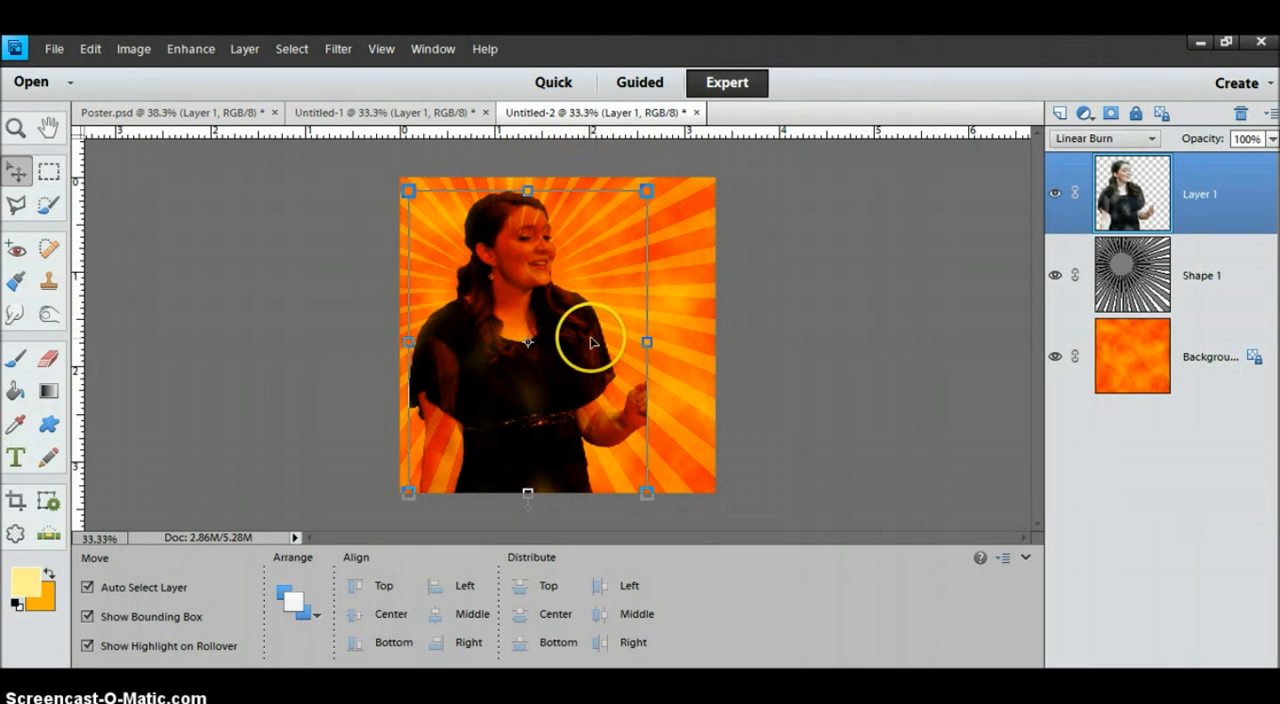
Add a layer mask to Shape 1 and paint the woman's silhouette black on it with a 90 px brush.
{"action": "left_click", "coordinate": [1138, 286]}
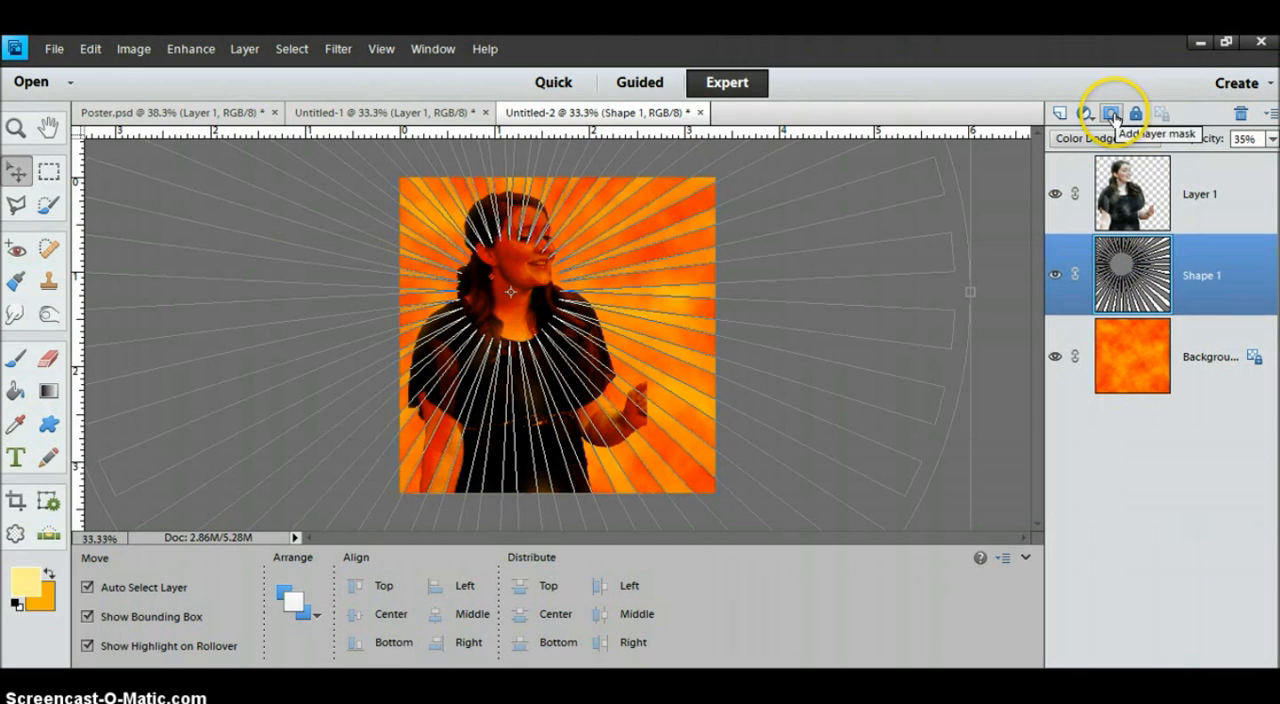
{"action": "left_click", "coordinate": [1112, 116]}
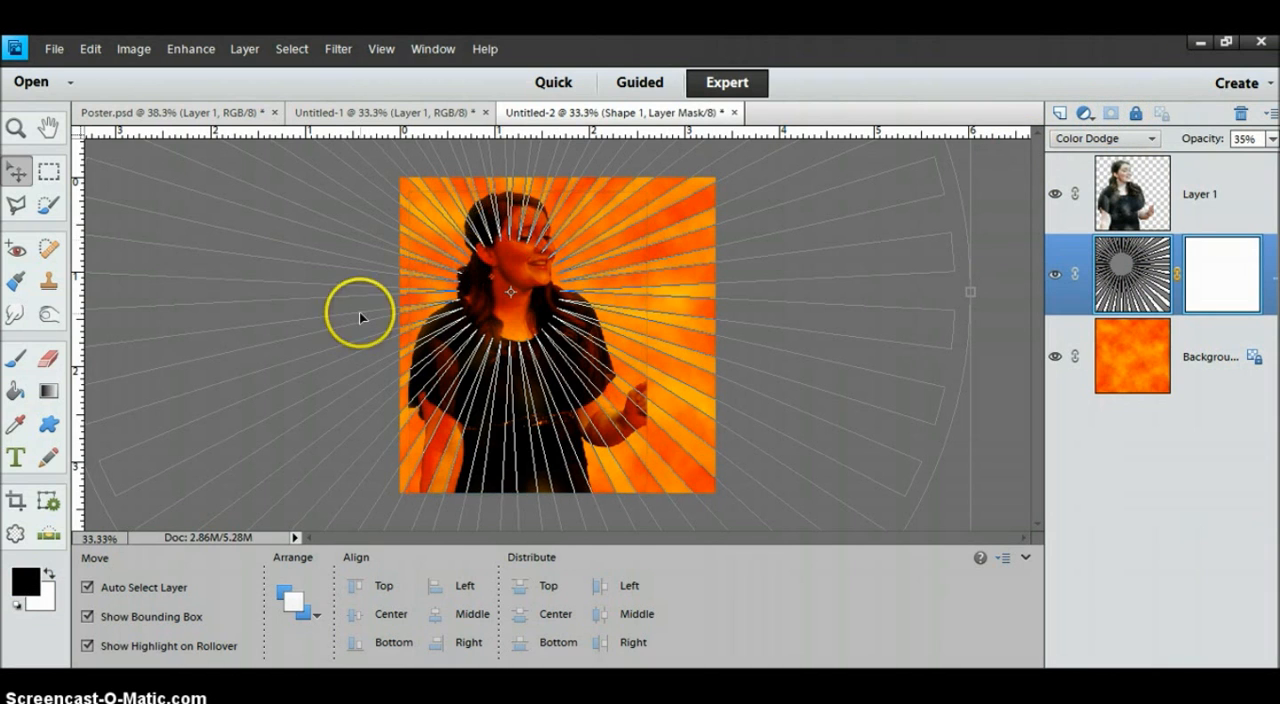
{"action": "left_click", "coordinate": [17, 360]}
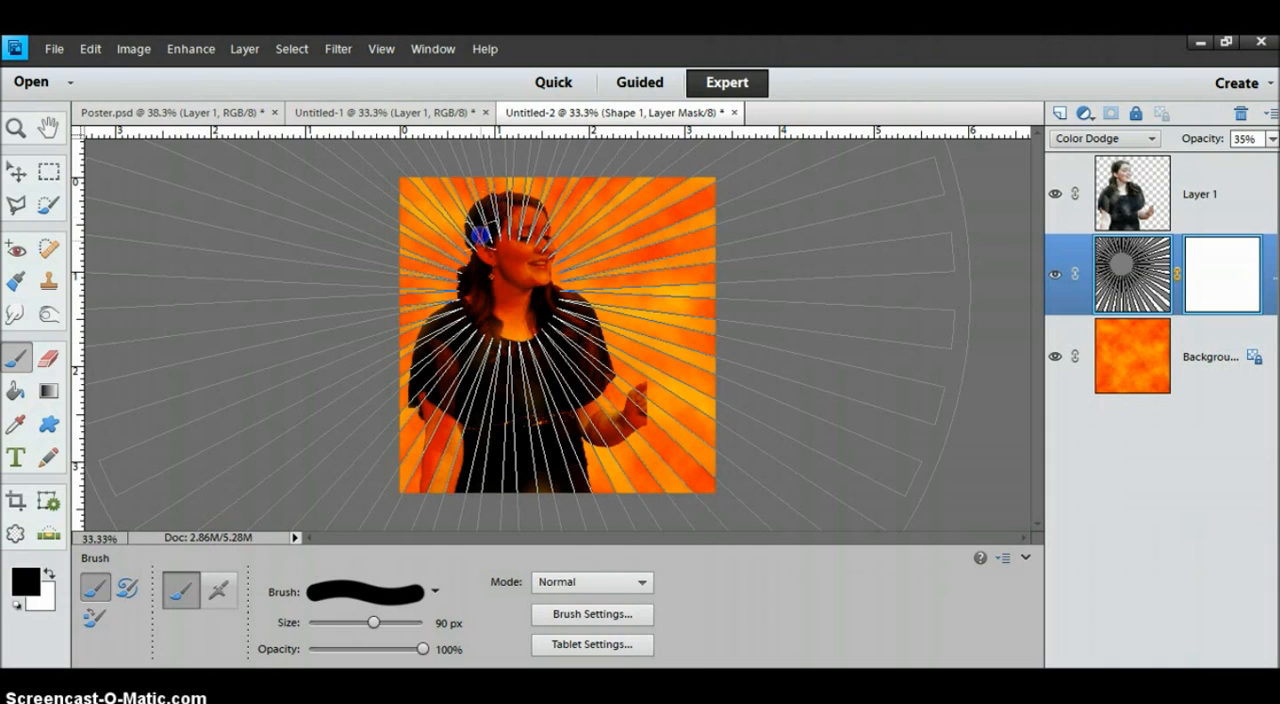
{"action": "left_click_drag", "start_coordinate": [507, 206], "coordinate": [500, 282]}
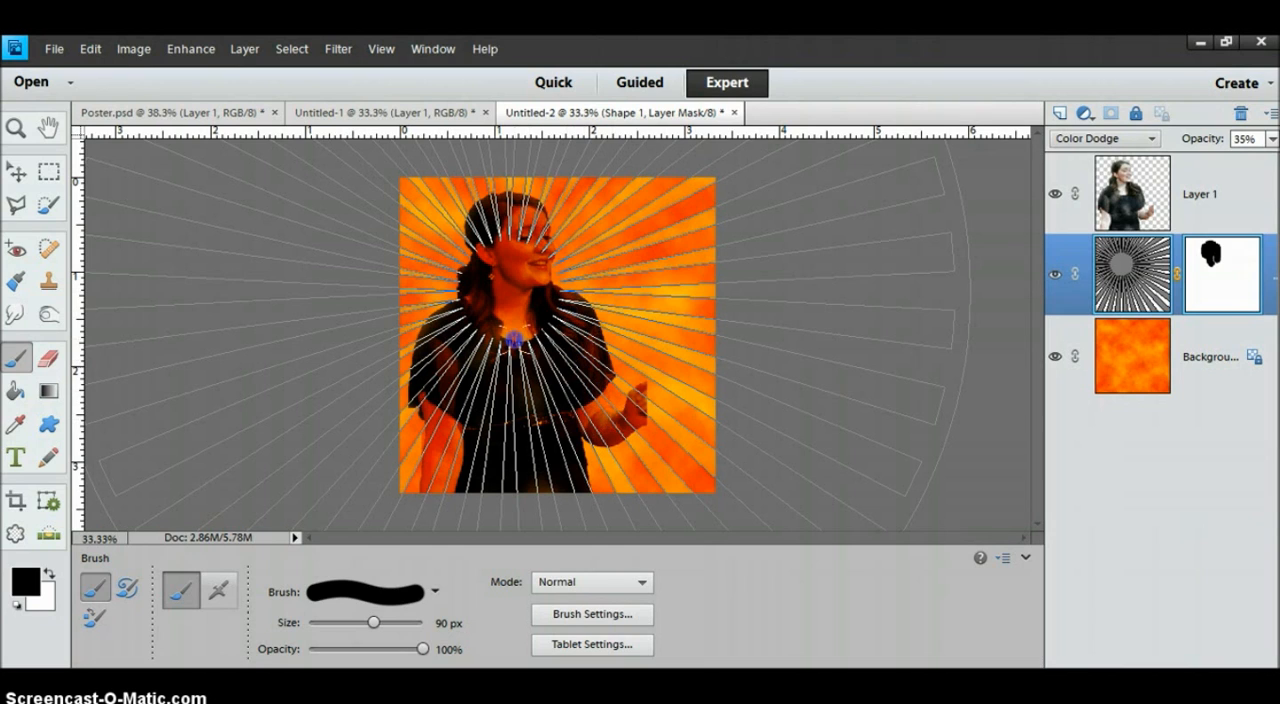
{"action": "left_click_drag", "start_coordinate": [499, 263], "coordinate": [497, 259]}
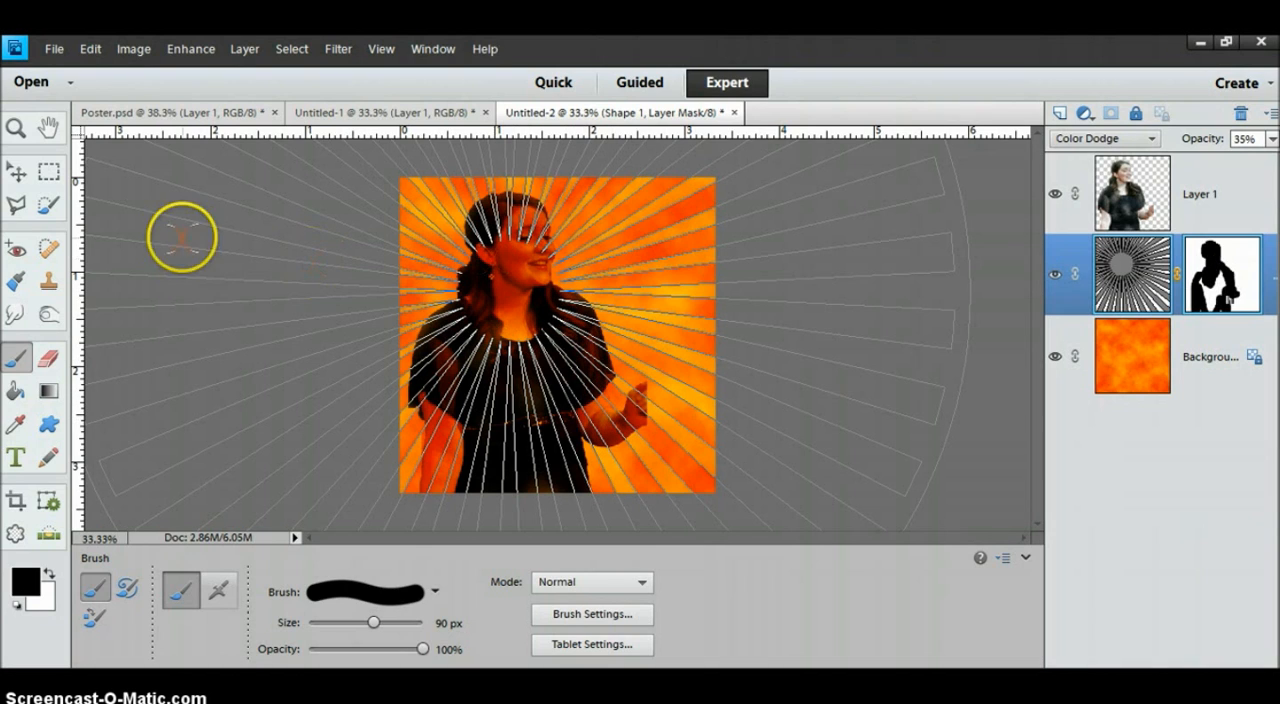
{"action": "left_click", "coordinate": [16, 172]}
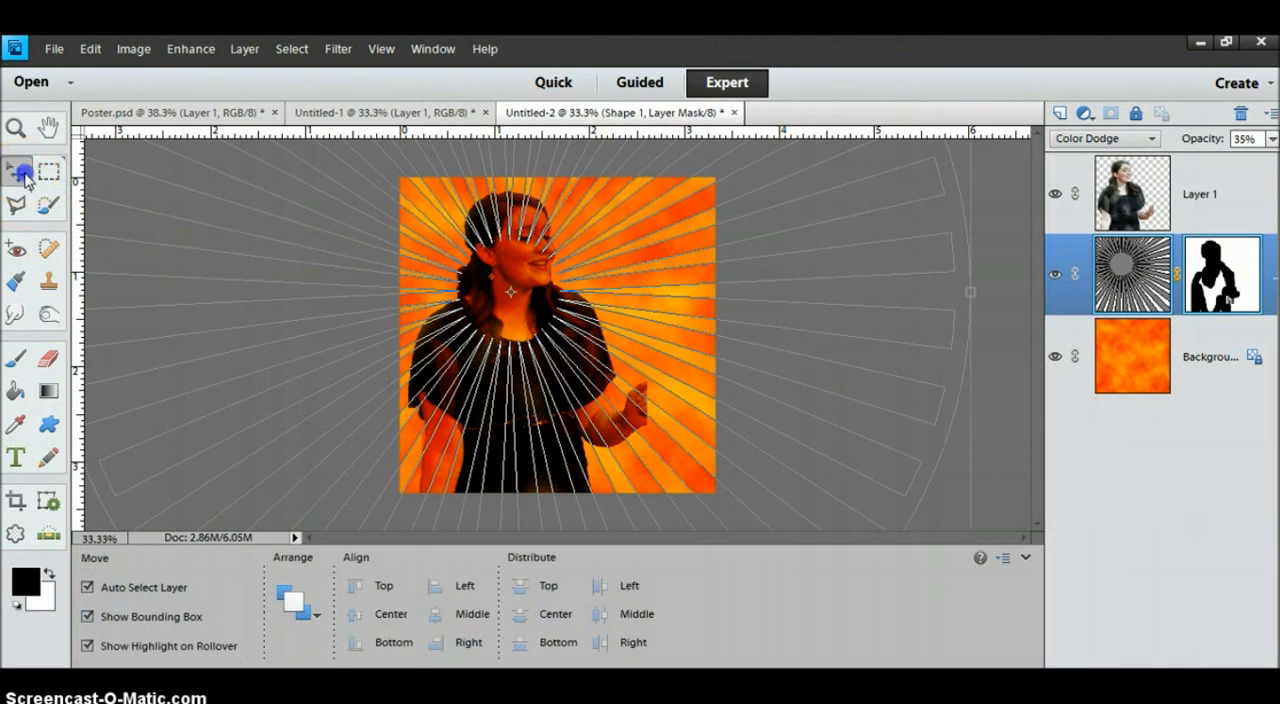
{"action": "left_click", "coordinate": [1128, 186]}
{"action": "left_click", "coordinate": [958, 281]}
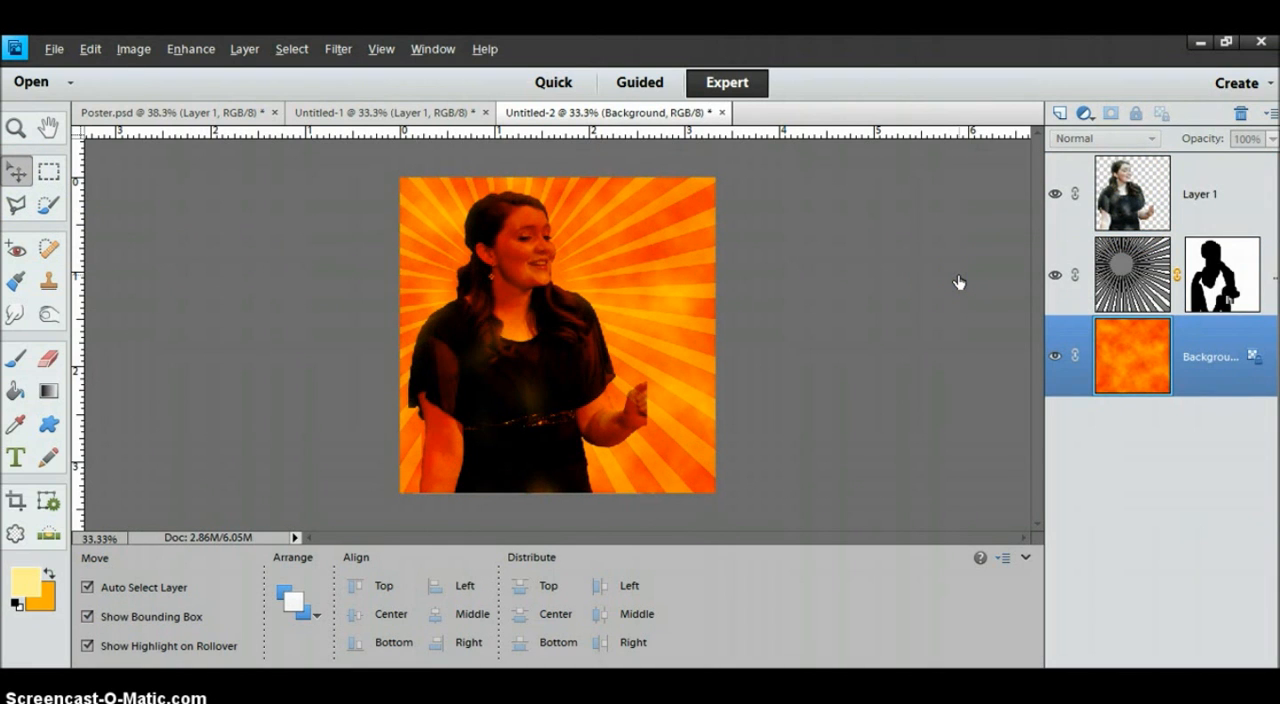
Colorize the woman on Layer 1 with a Hue/Saturation adjustment of hue 61 and saturation 40.
{"action": "left_click", "coordinate": [999, 221]}
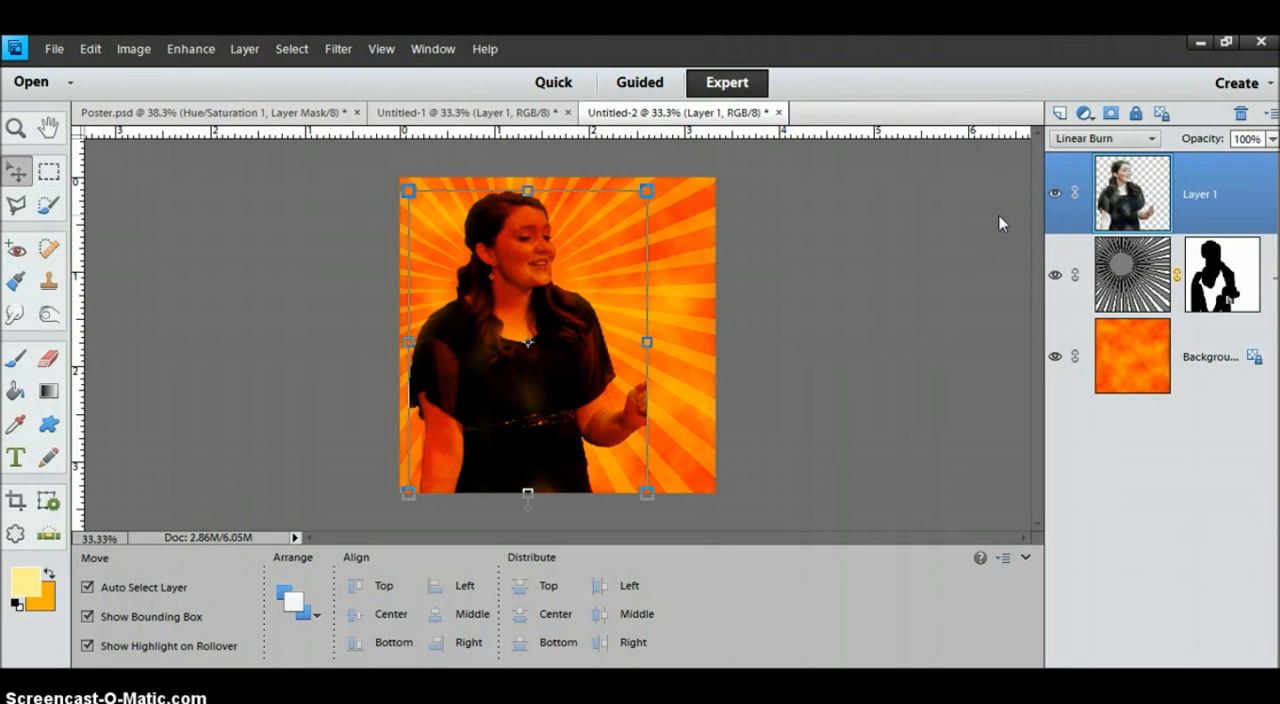
{"action": "left_click", "coordinate": [191, 48]}
{"action": "mouse_move", "coordinate": [300, 233]}
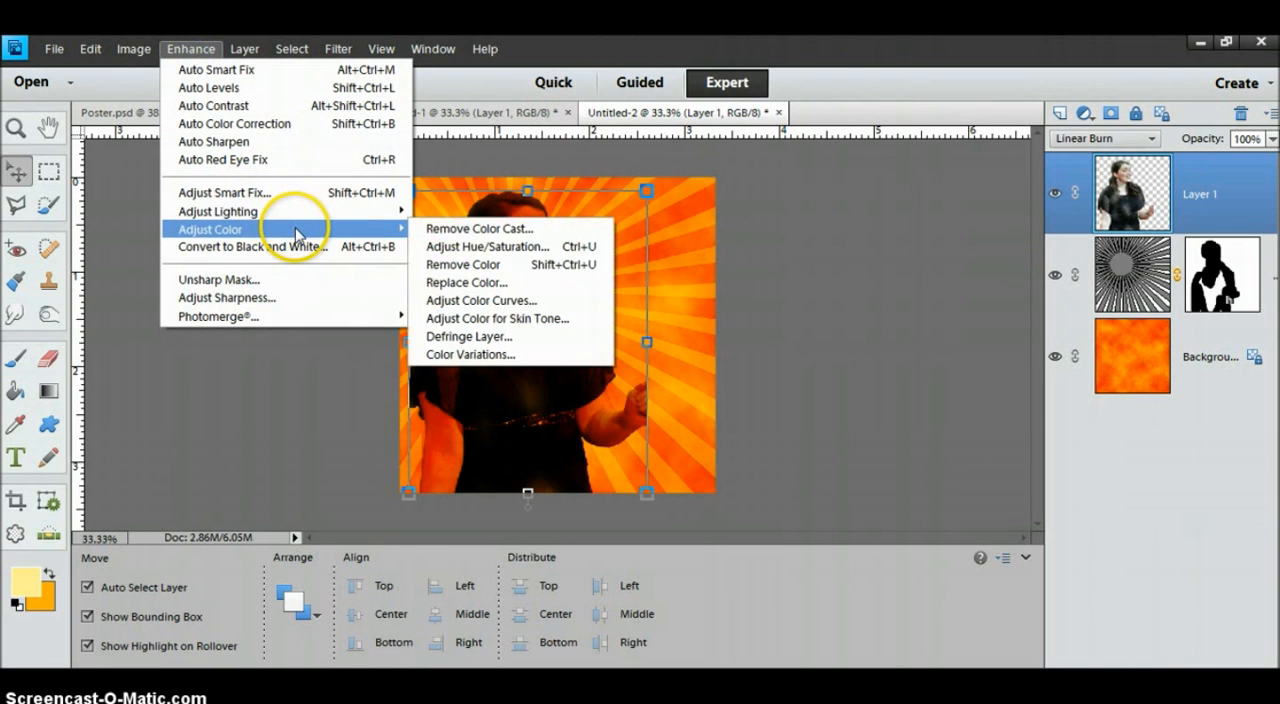
{"action": "left_click", "coordinate": [543, 248]}
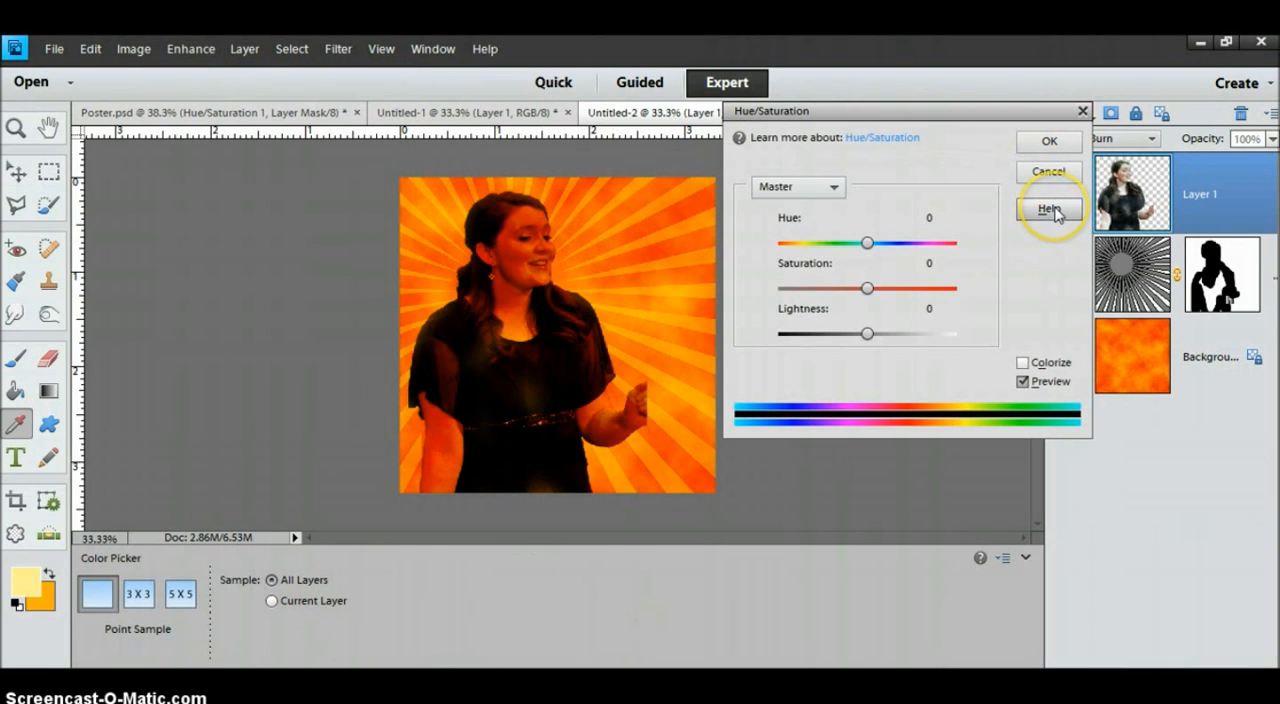
{"action": "left_click", "coordinate": [1022, 363]}
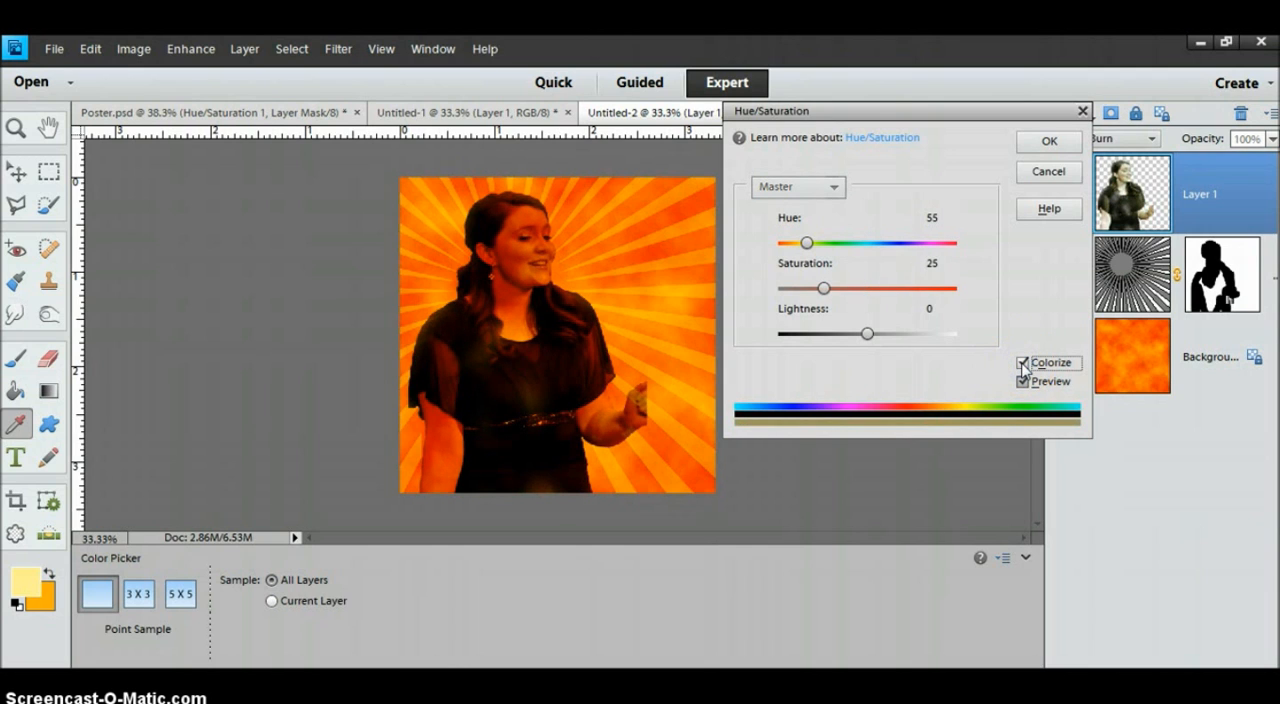
{"action": "left_click_drag", "start_coordinate": [826, 290], "coordinate": [893, 298]}
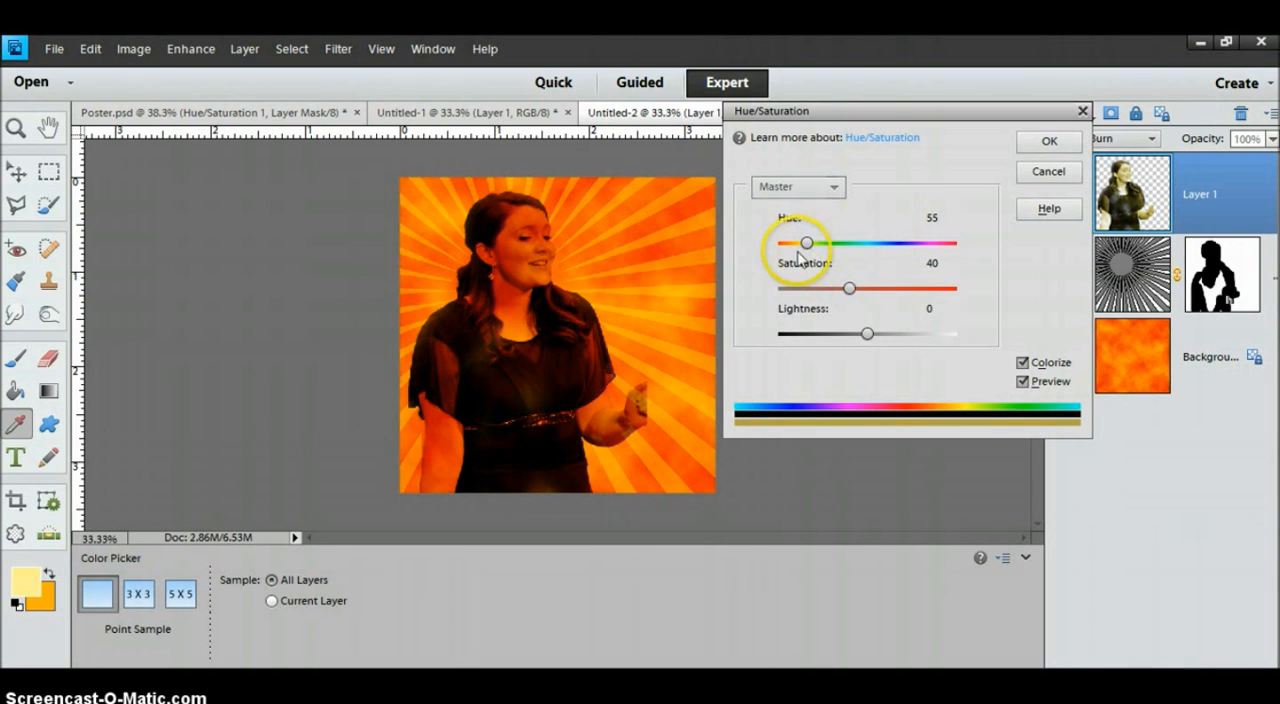
{"action": "left_click_drag", "start_coordinate": [808, 248], "coordinate": [796, 250]}
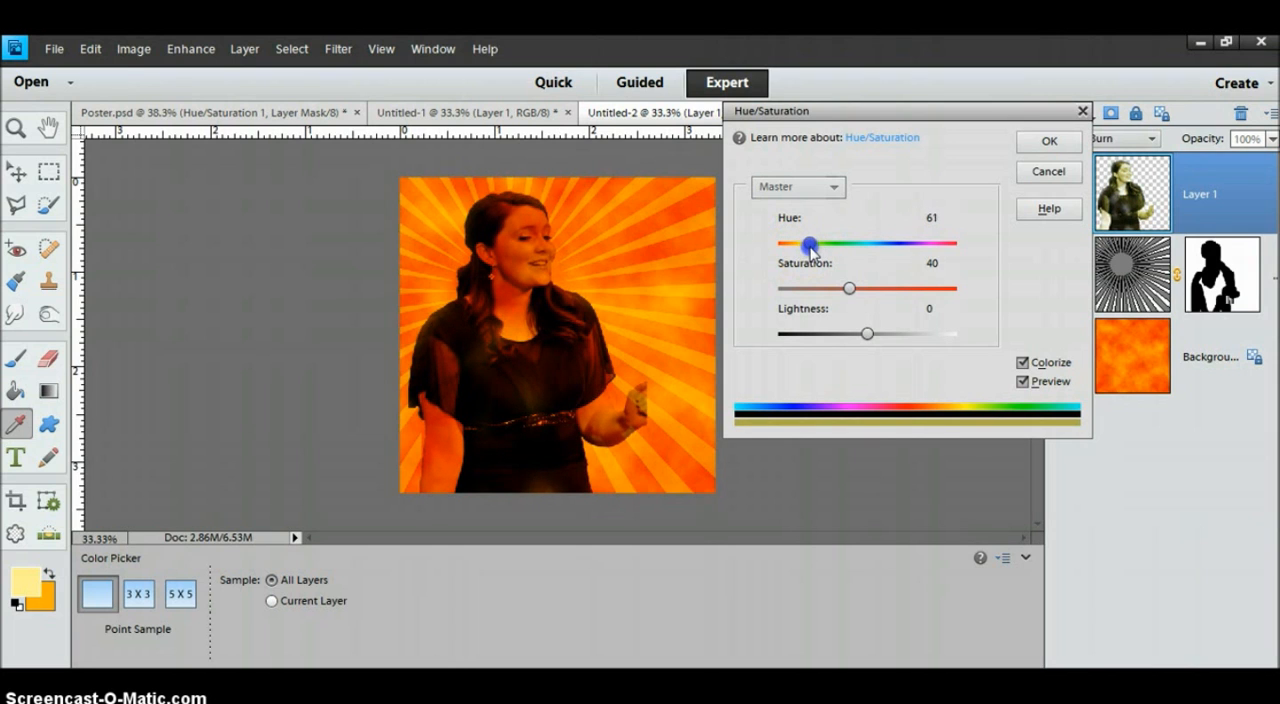
{"action": "left_click", "coordinate": [1050, 139]}
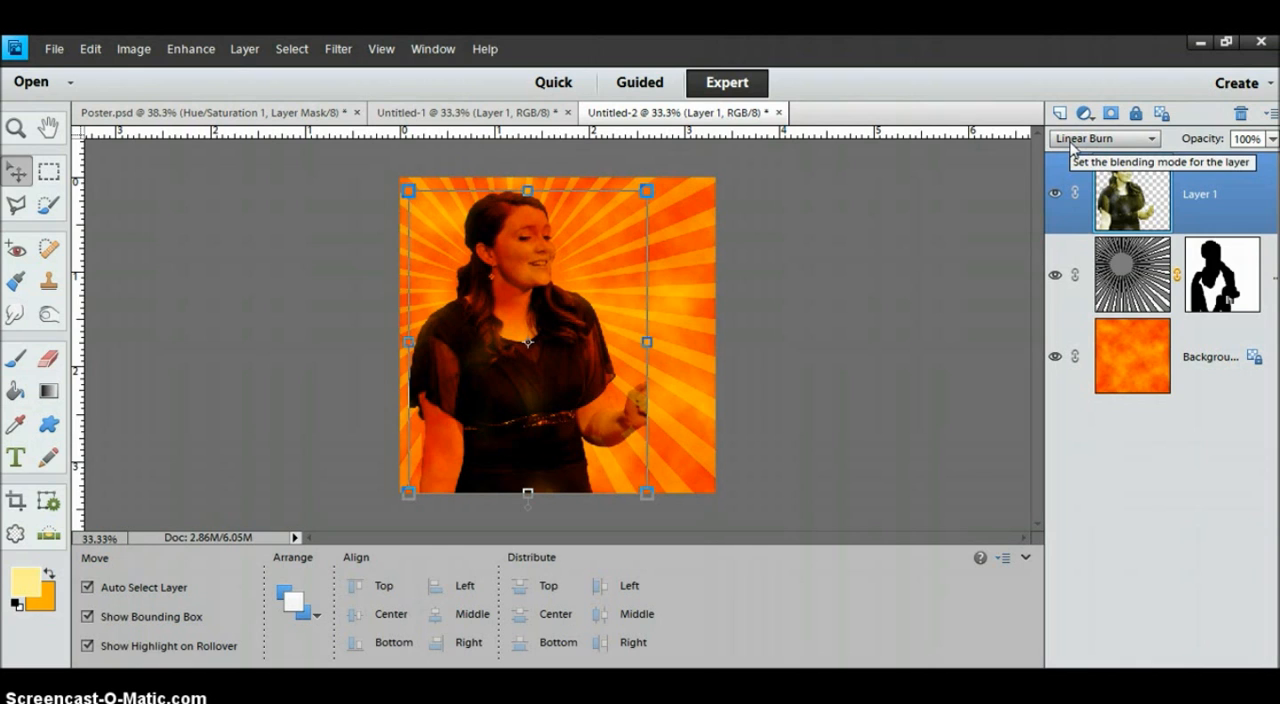
Add a new layer above Layer 1 and choose the 2400 px dripping brush from the spray paint brush set.
{"action": "left_click", "coordinate": [933, 283]}
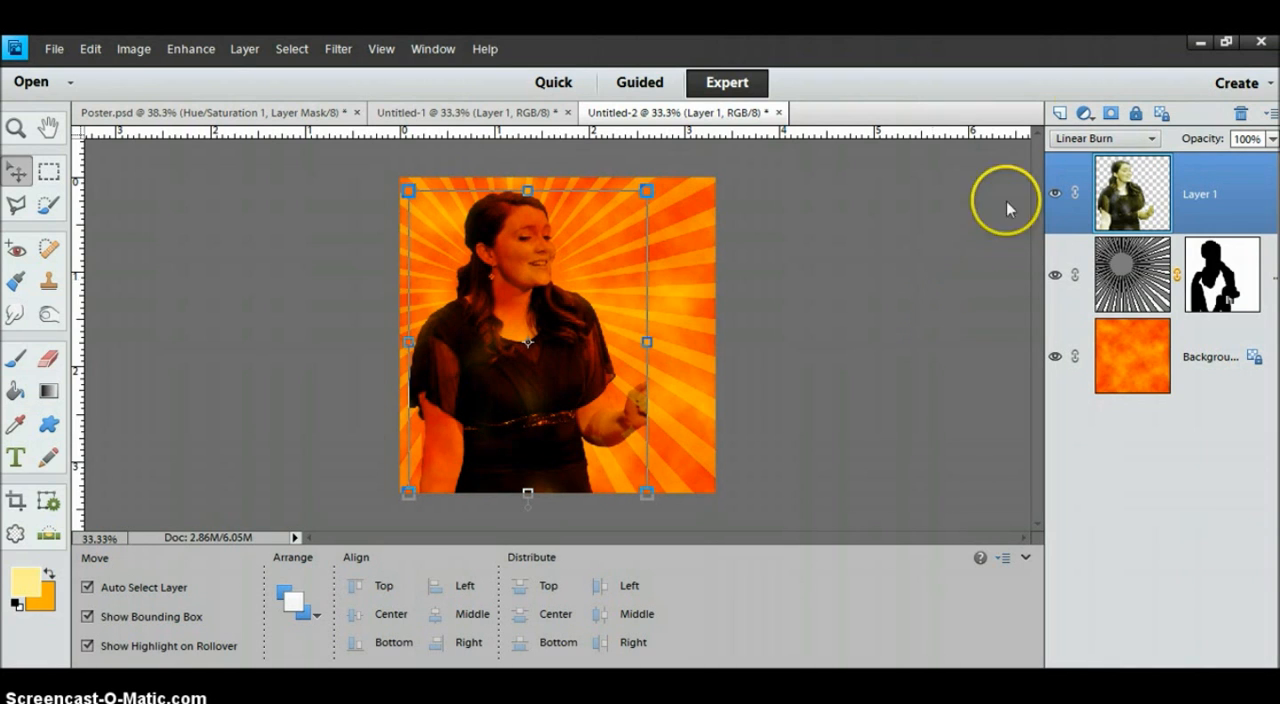
{"action": "left_click", "coordinate": [1060, 114]}
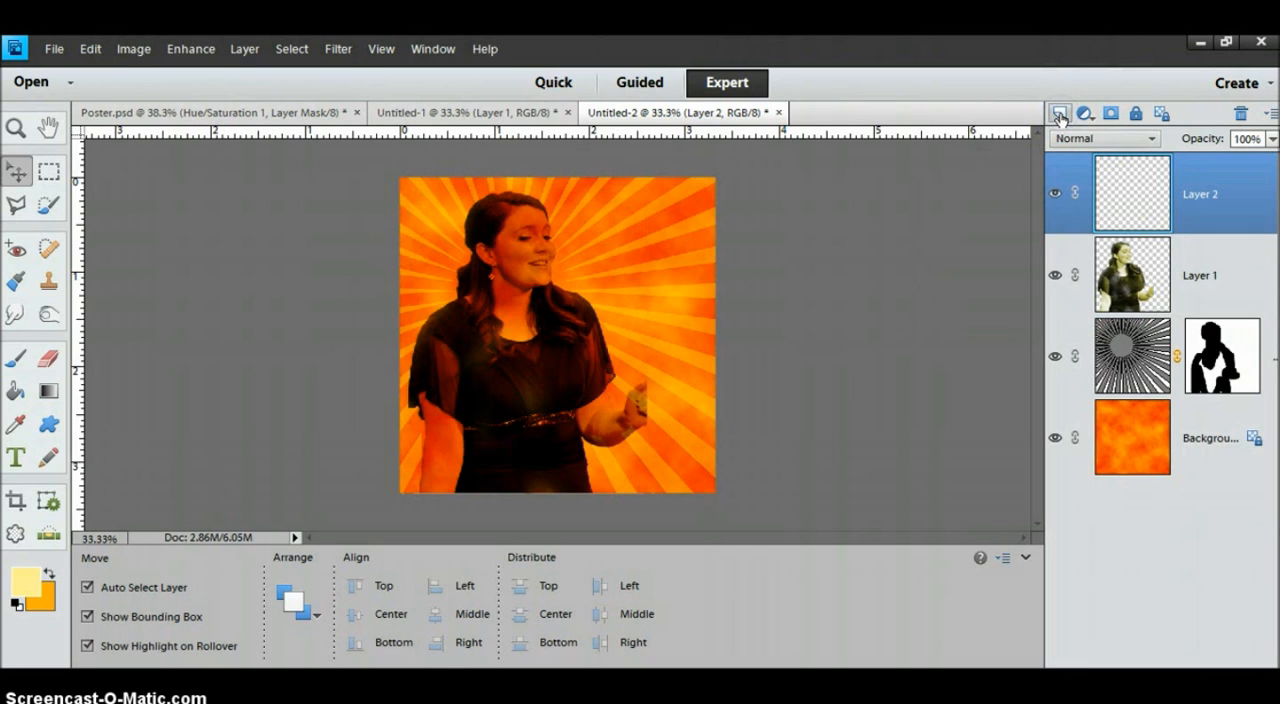
{"action": "left_click", "coordinate": [19, 352]}
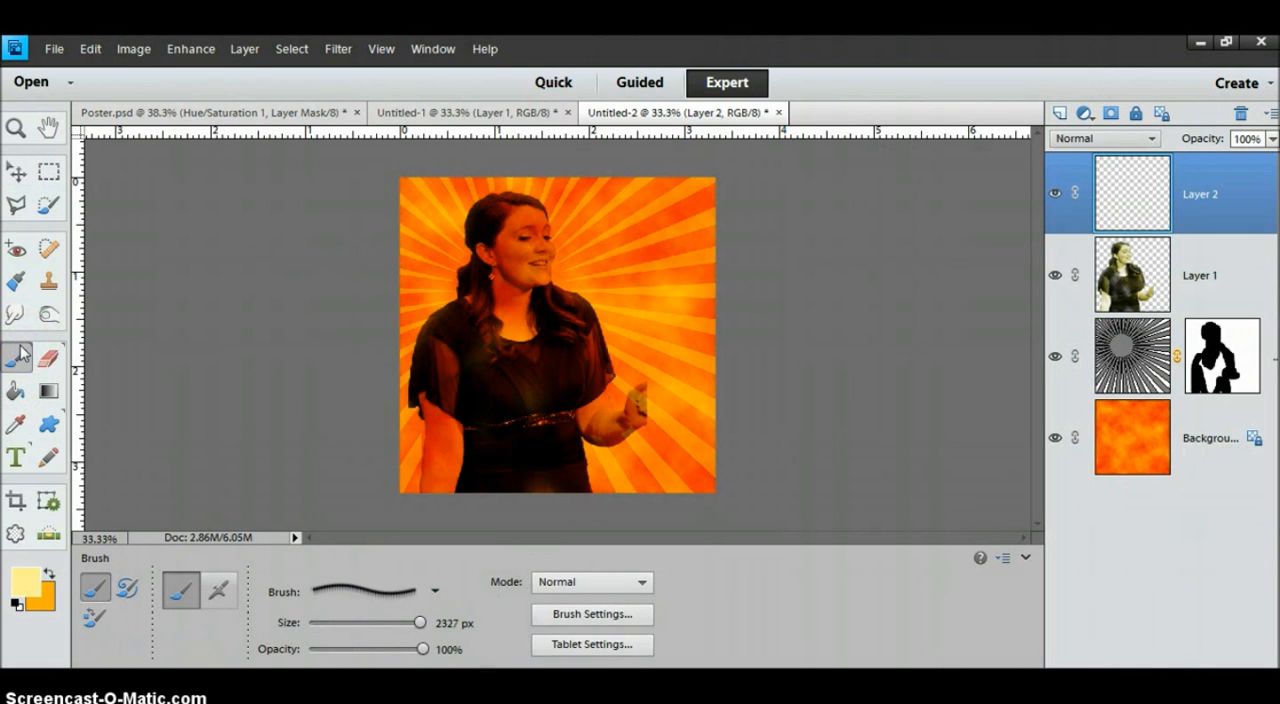
{"action": "left_click", "coordinate": [432, 591]}
{"action": "left_click", "coordinate": [416, 430]}
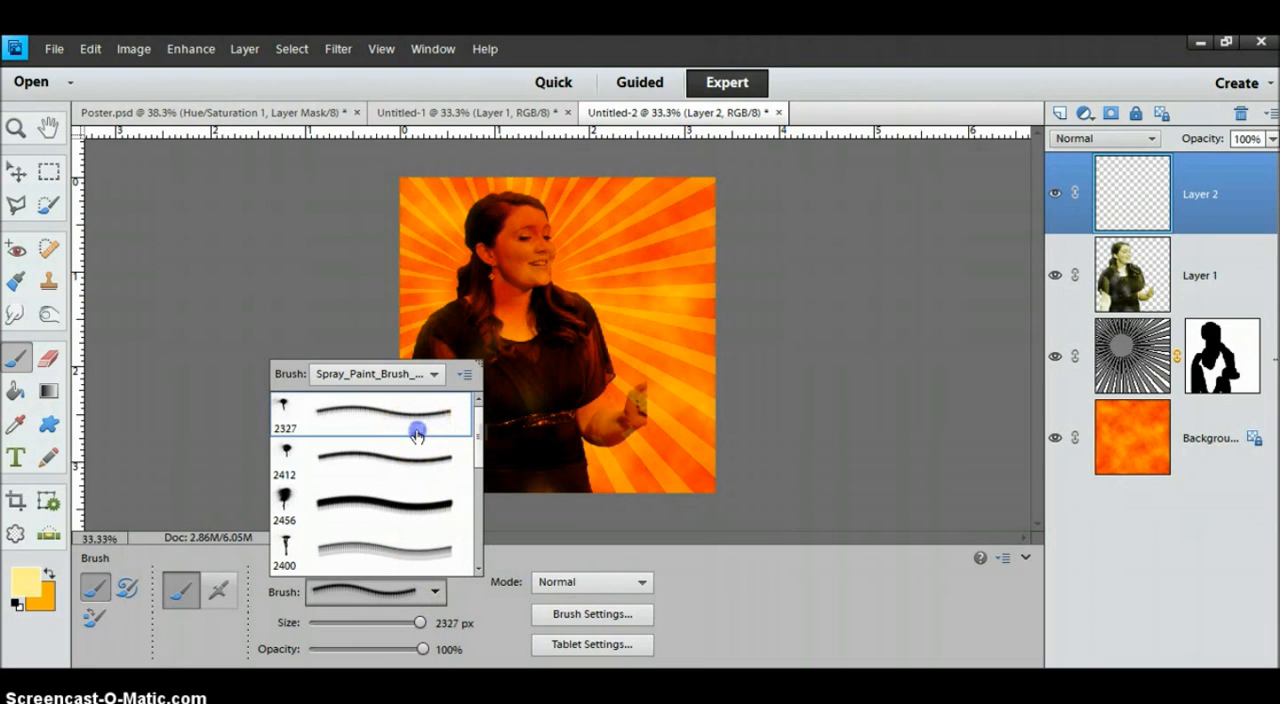
{"action": "left_click", "coordinate": [396, 461]}
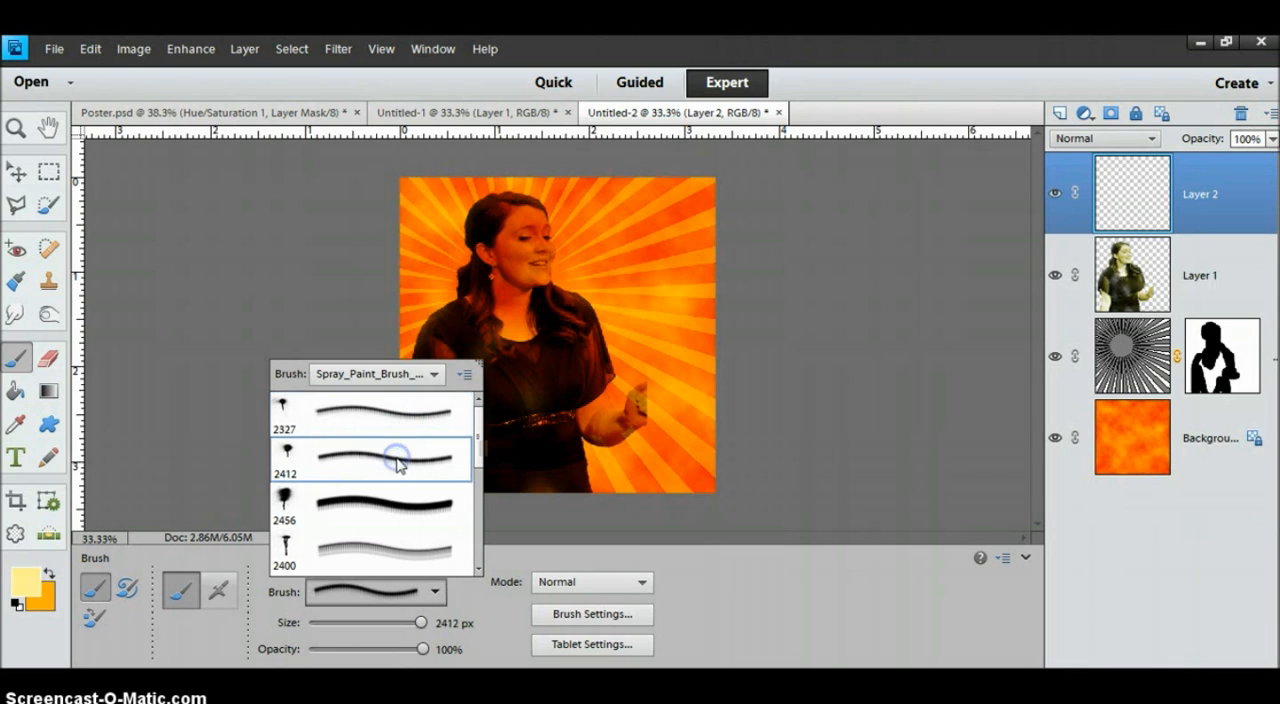
{"action": "scroll", "coordinate": [481, 448], "scroll_direction": "down", "scroll_amount": 2}
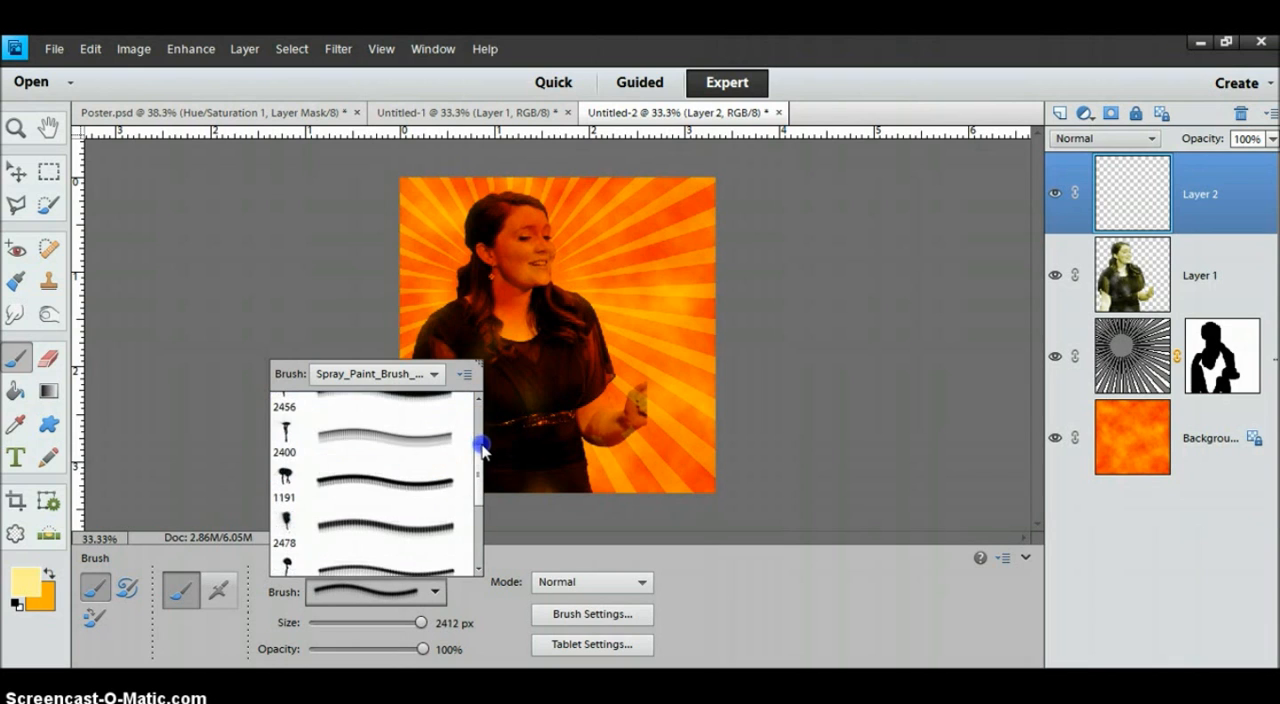
{"action": "left_click", "coordinate": [403, 404]}
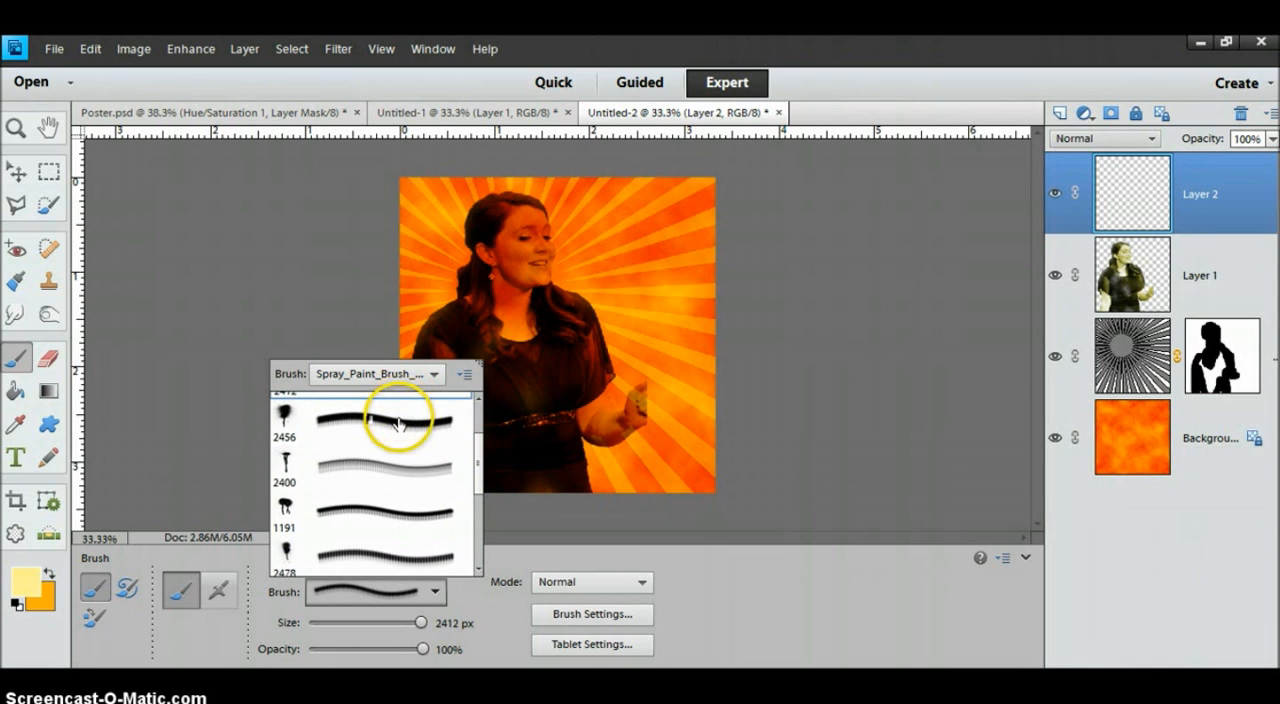
{"action": "double_click", "coordinate": [398, 420]}
{"action": "mouse_move", "coordinate": [400, 423]}
{"action": "left_mouse_down"}
{"action": "mouse_move", "coordinate": [560, 313]}
{"action": "mouse_move", "coordinate": [604, 328]}
{"action": "left_mouse_up"}
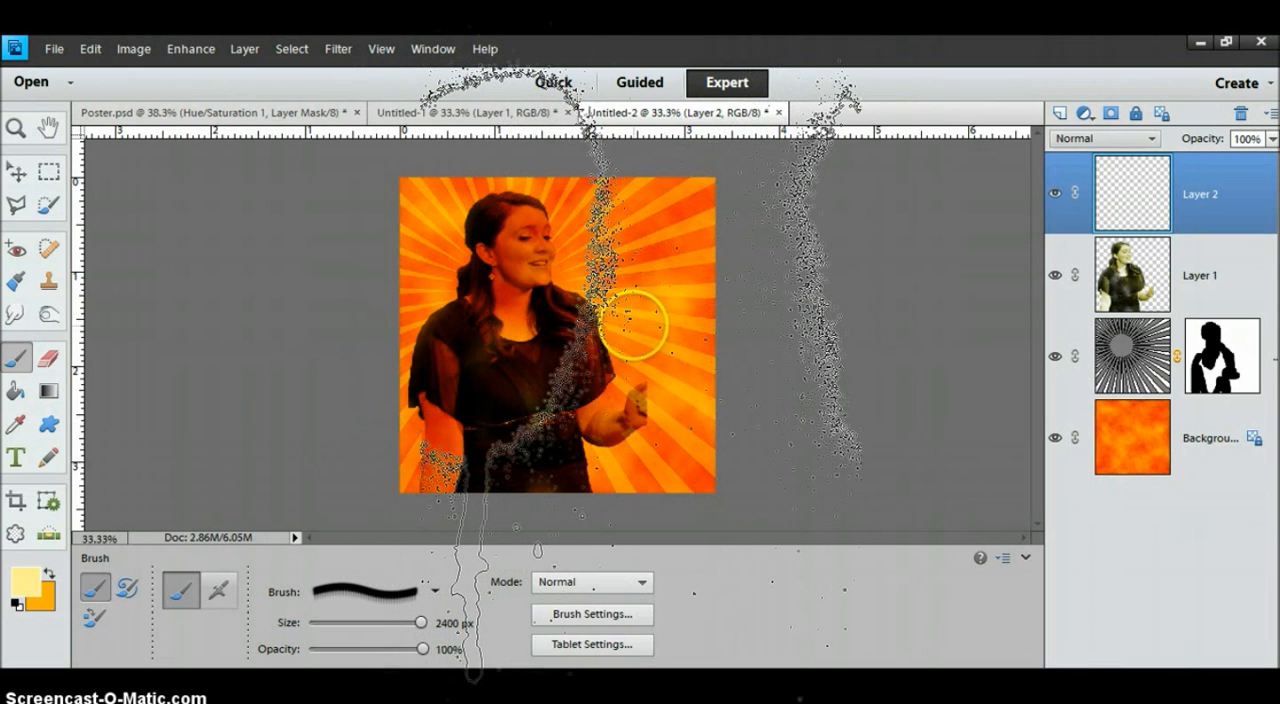
Reduce the spray paint brush size to 1000 px.
{"action": "key", "text": "bracketleft"}
{"action": "key", "text": "bracketleft"}
{"action": "key", "text": "bracketleft"}
{"action": "key", "text": "bracketleft"}
{"action": "key", "text": "bracketleft"}
{"action": "key", "text": "bracketleft"}
{"action": "key", "text": "bracketleft"}
{"action": "key", "text": "bracketleft"}
{"action": "key", "text": "bracketleft"}
{"action": "key", "text": "bracketleft"}
{"action": "key", "text": "bracketleft"}
{"action": "key", "text": "bracketleft"}
{"action": "key", "text": "bracketleft"}
{"action": "key", "text": "bracketleft"}
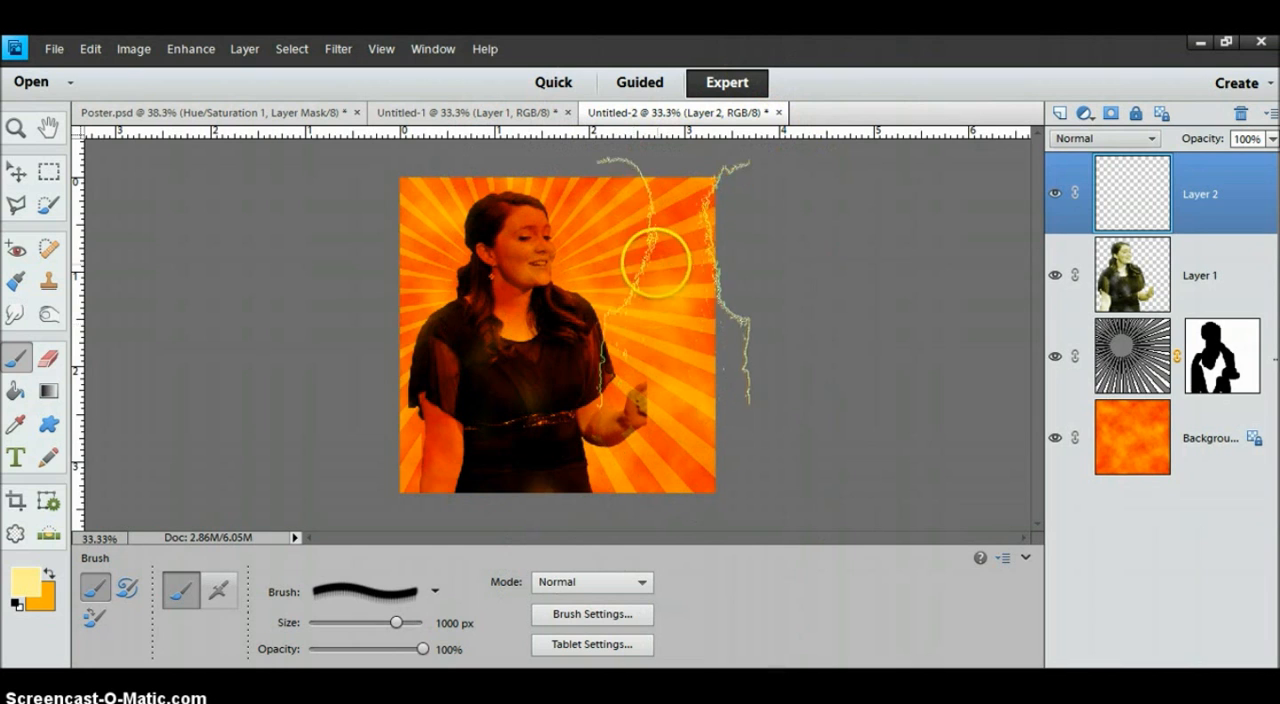
Set the foreground color to dark red and stamp one paint drip in the canvas's upper-right corner on Layer 2.
{"action": "left_click", "coordinate": [27, 598]}
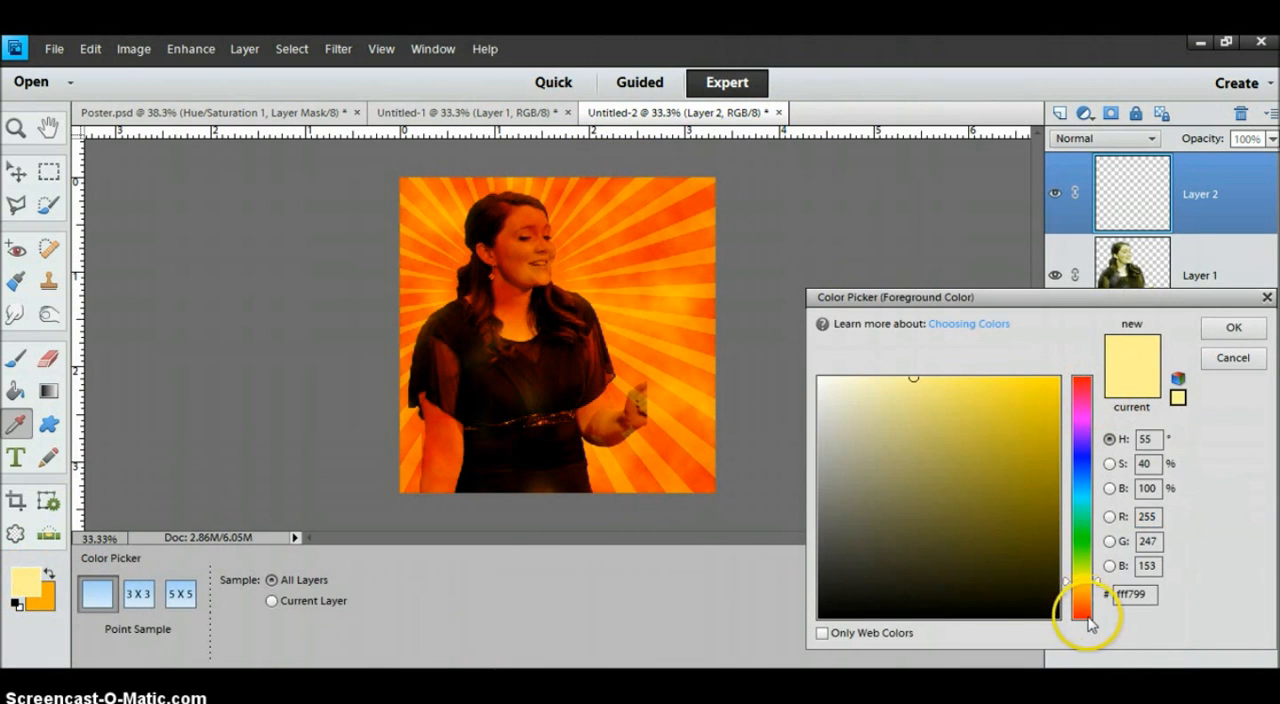
{"action": "left_click", "coordinate": [1082, 616]}
{"action": "left_click", "coordinate": [1057, 467]}
{"action": "left_click", "coordinate": [1218, 330]}
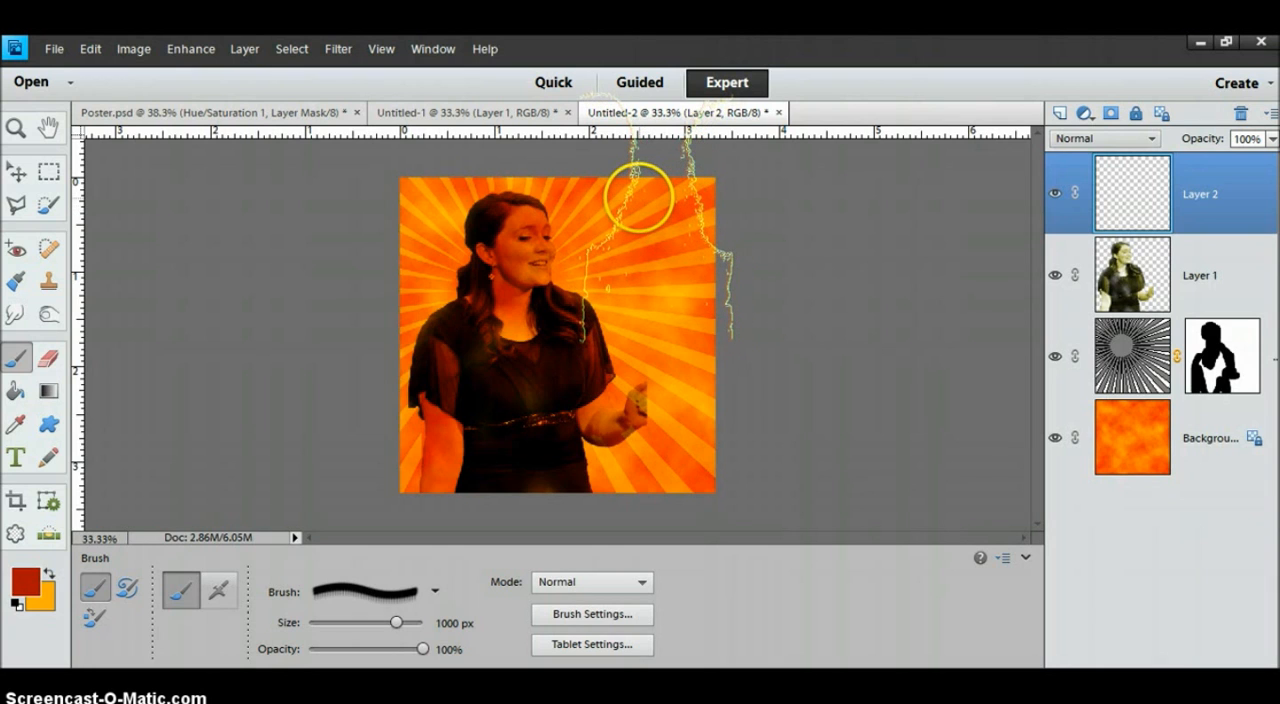
{"action": "left_click", "coordinate": [638, 197]}
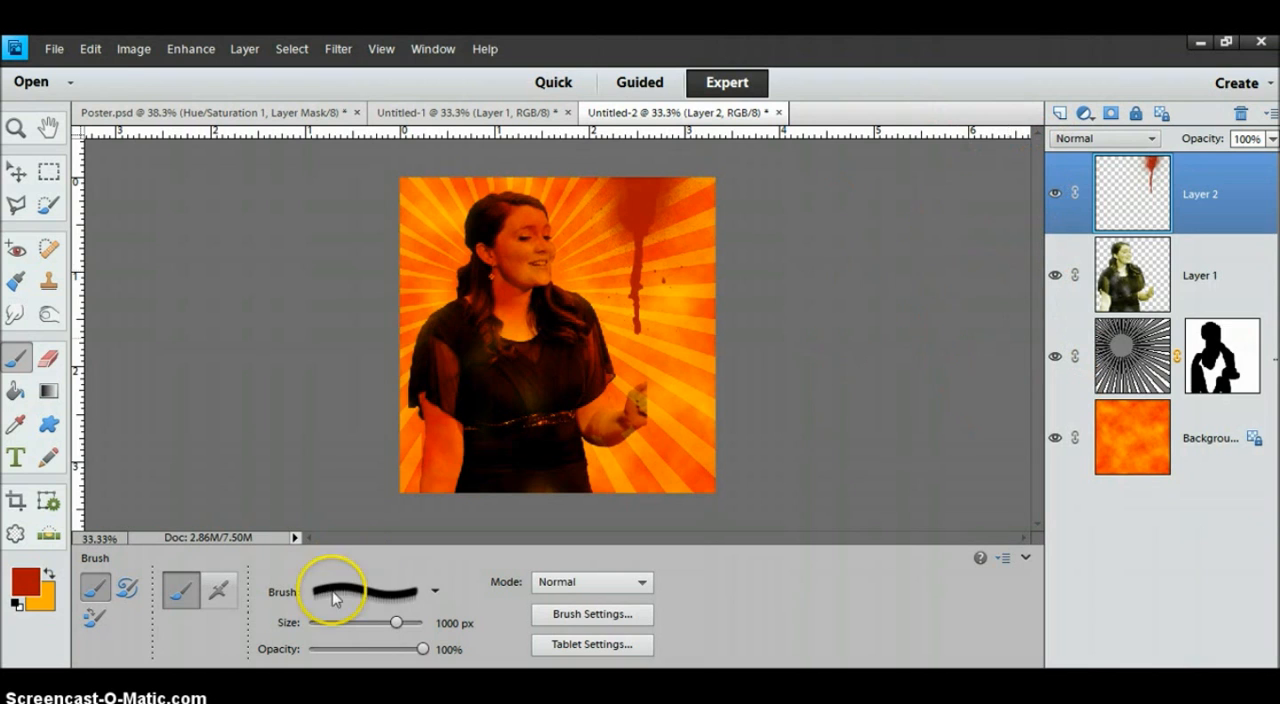
Choose the 1412 px splatter brush from the spray paint brush set.
{"action": "left_click", "coordinate": [435, 590]}
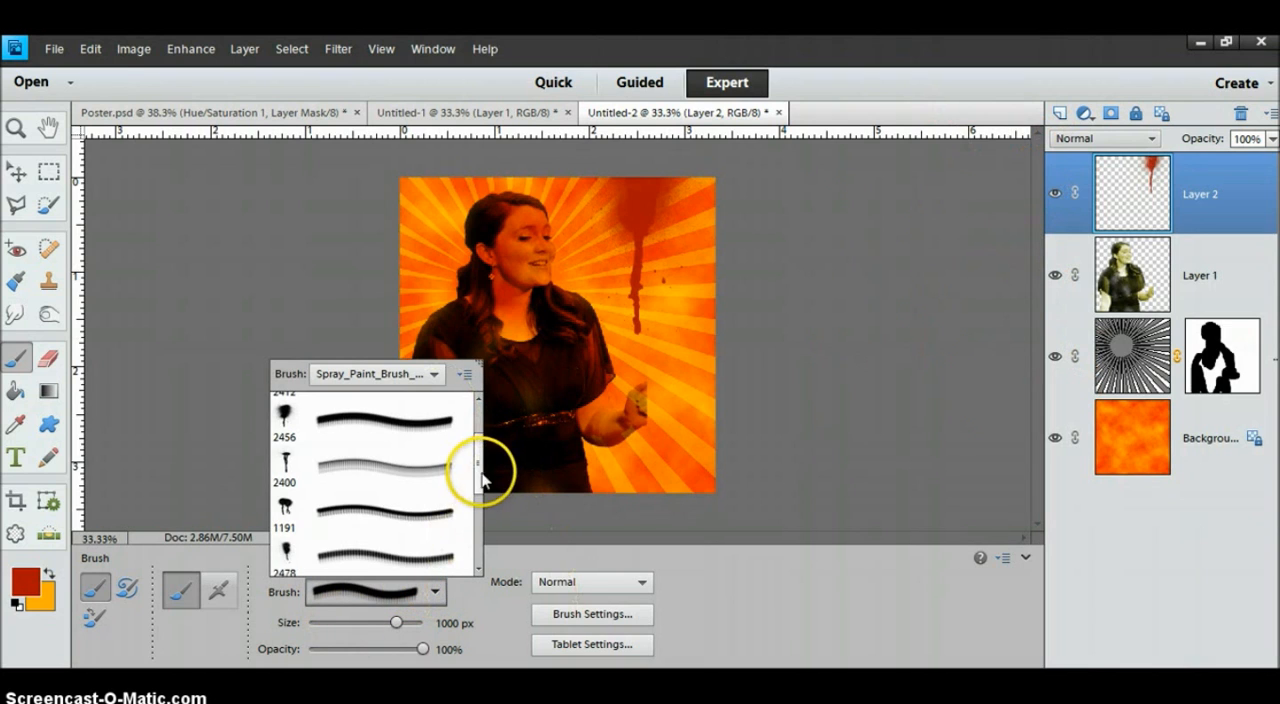
{"action": "left_click", "coordinate": [480, 463]}
{"action": "left_click_drag", "start_coordinate": [480, 463], "coordinate": [477, 507]}
{"action": "left_click", "coordinate": [386, 513]}
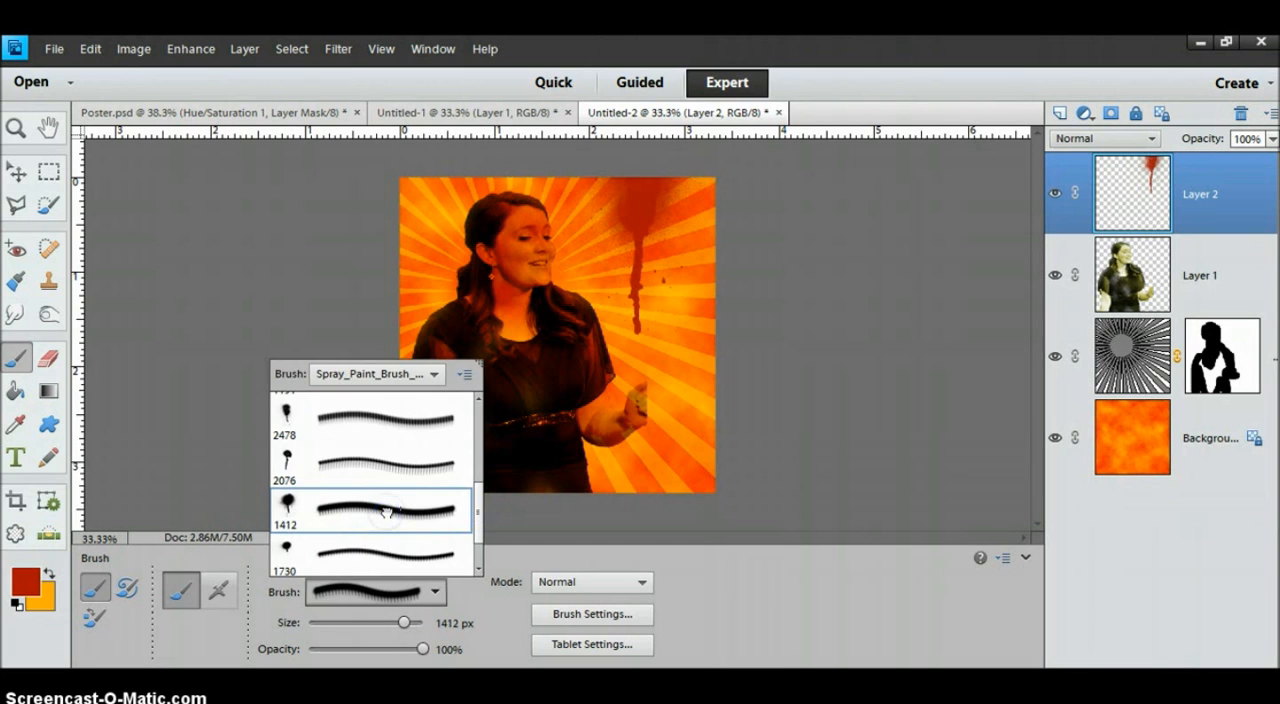
{"action": "left_click", "coordinate": [387, 517]}
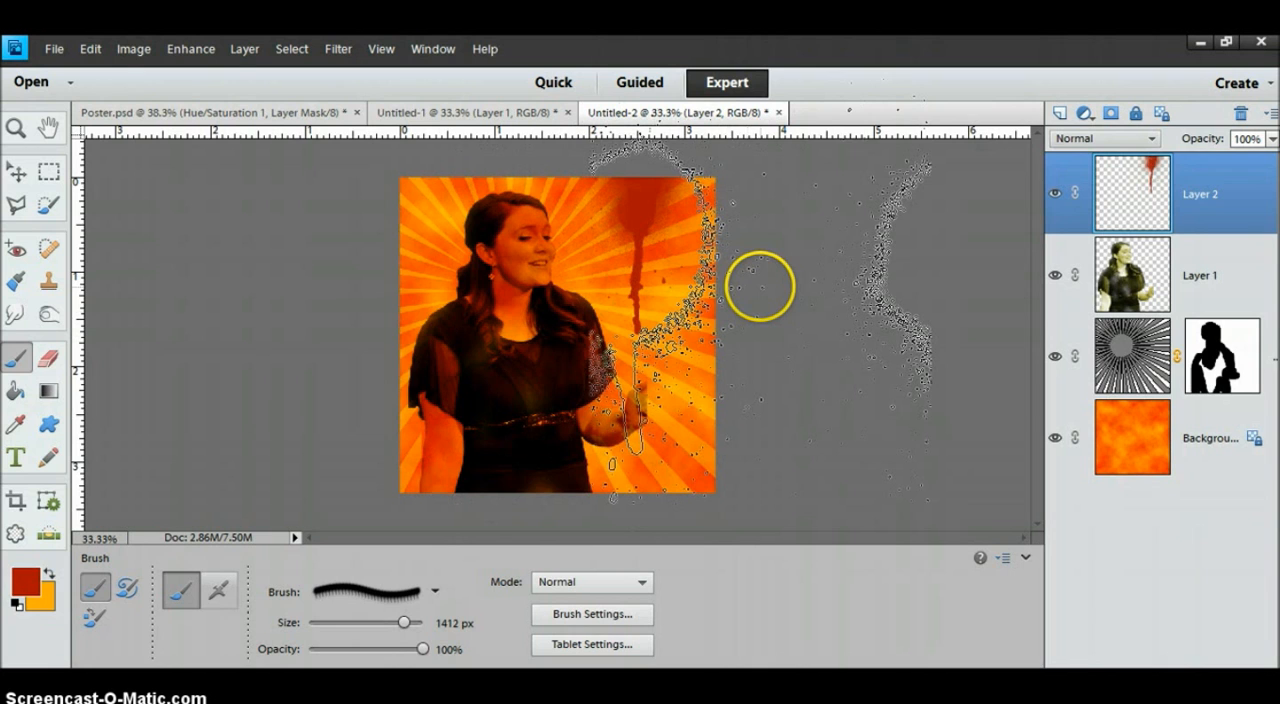
Stamp red splatter onto the poster's edges from outside the canvas, enlarging the brush from 1412 to 2000 px.
{"action": "key", "text": "ctrl+minus"}
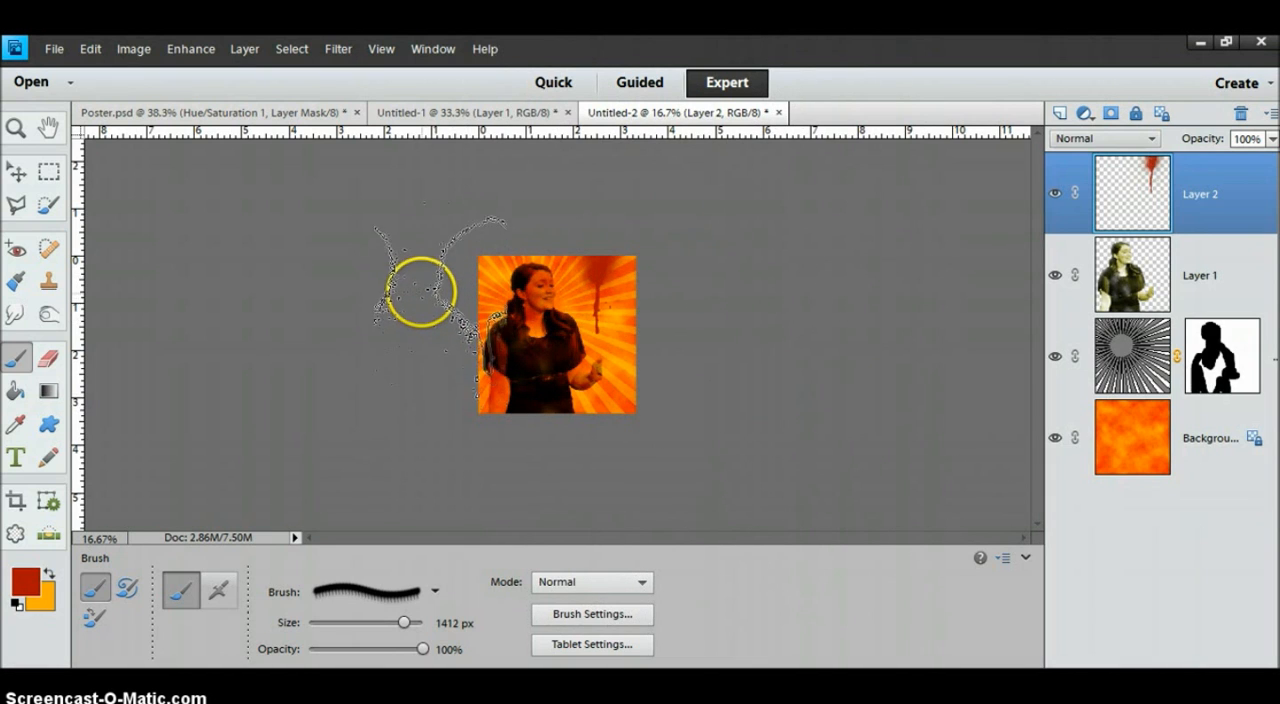
{"action": "left_click_drag", "start_coordinate": [415, 278], "coordinate": [381, 342]}
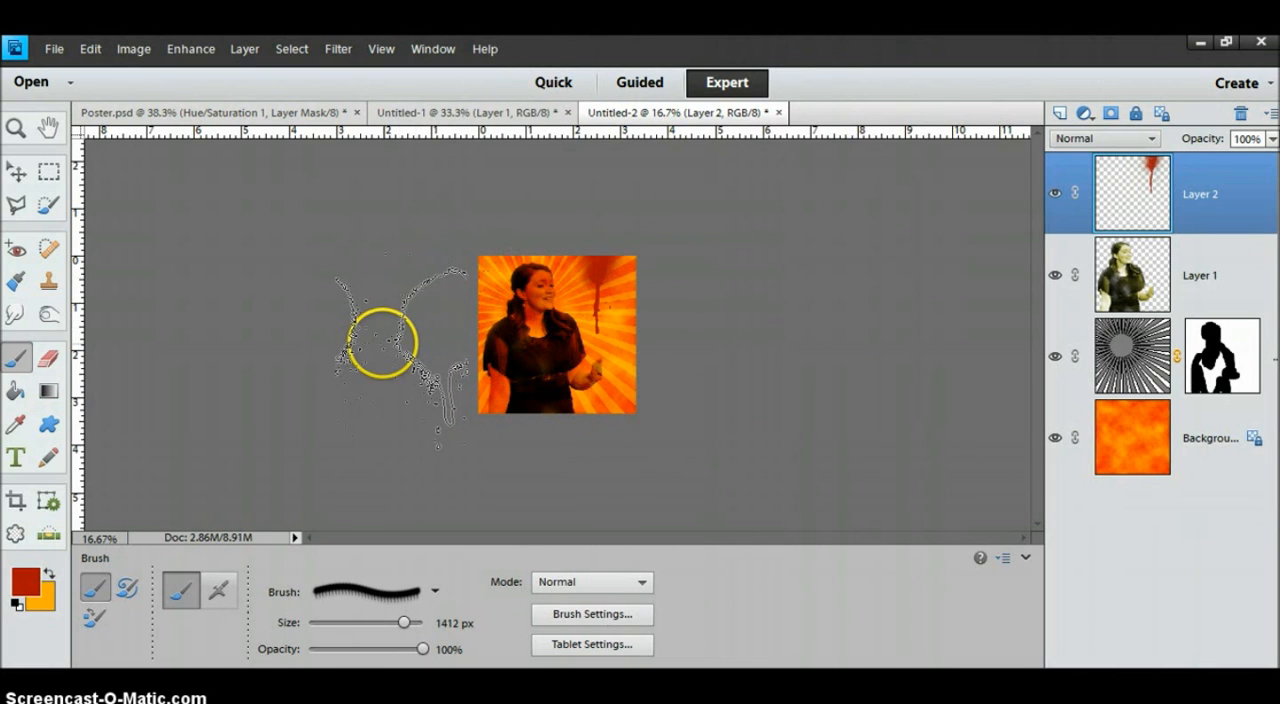
{"action": "key", "text": "bracketright"}
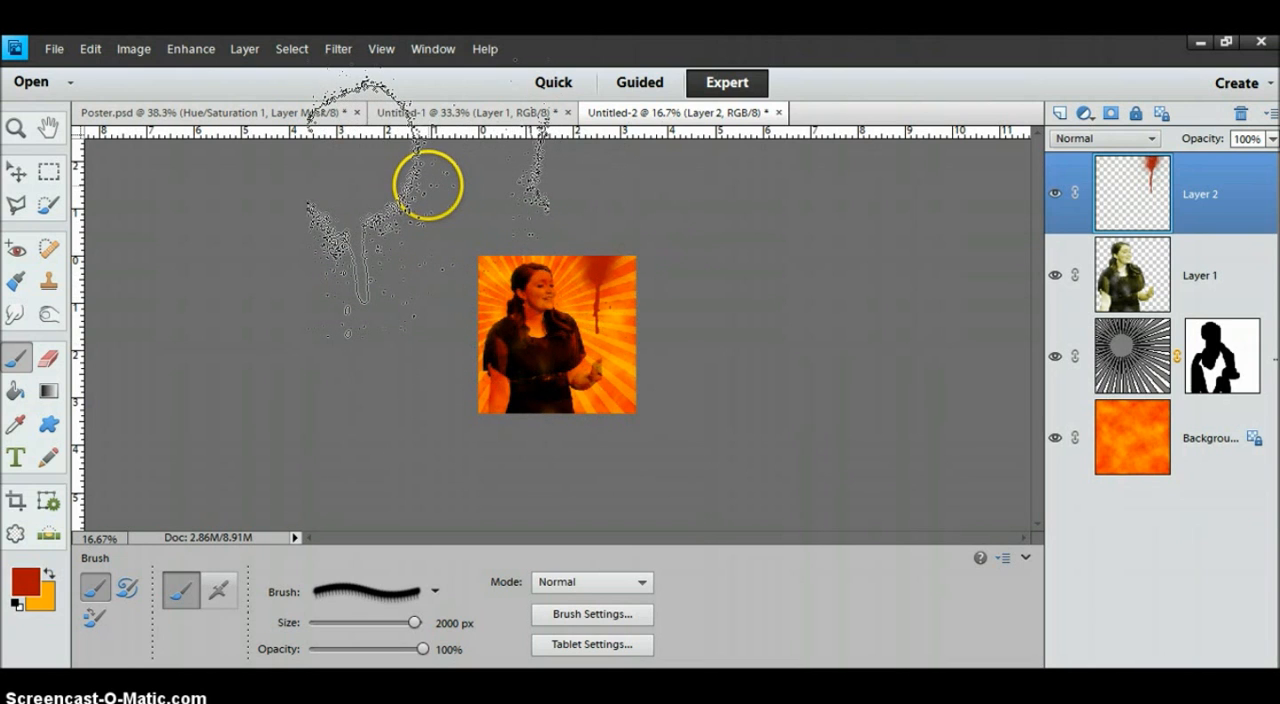
{"action": "mouse_move", "coordinate": [428, 186]}
{"action": "left_mouse_down"}
{"action": "mouse_move", "coordinate": [633, 237]}
{"action": "mouse_move", "coordinate": [653, 318]}
{"action": "mouse_move", "coordinate": [683, 276]}
{"action": "left_mouse_up"}
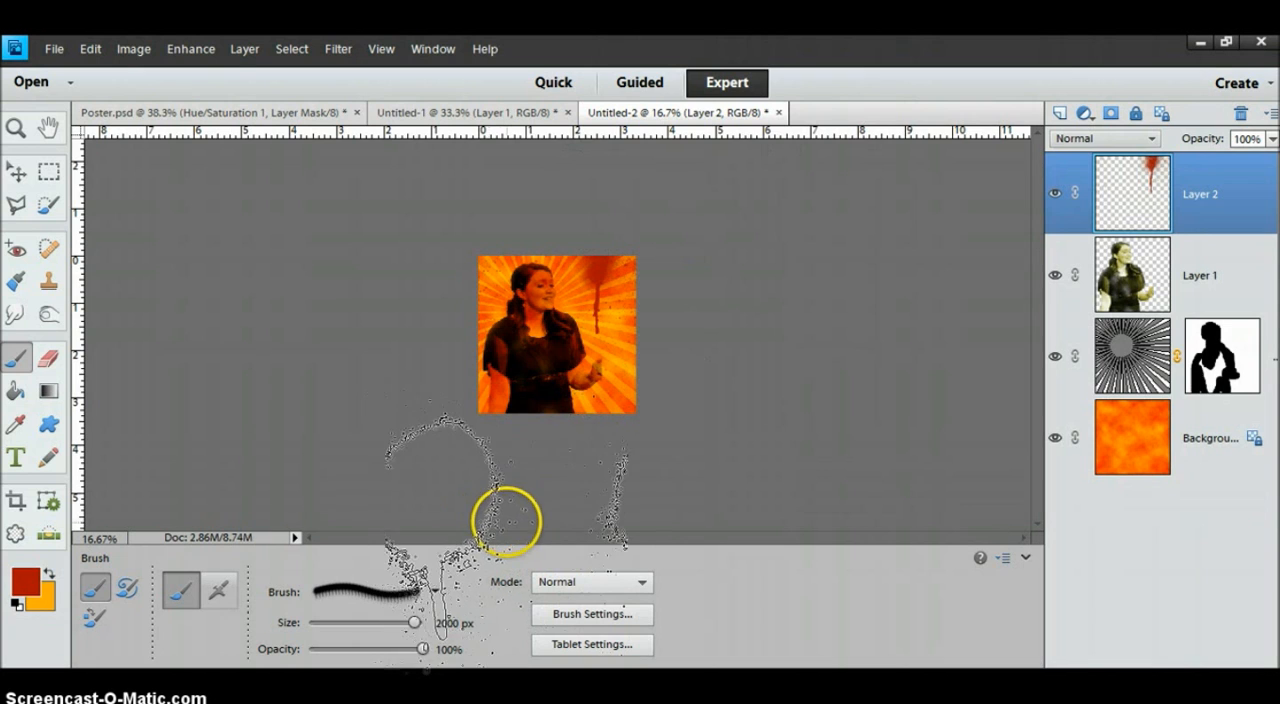
{"action": "left_click", "coordinate": [514, 523]}
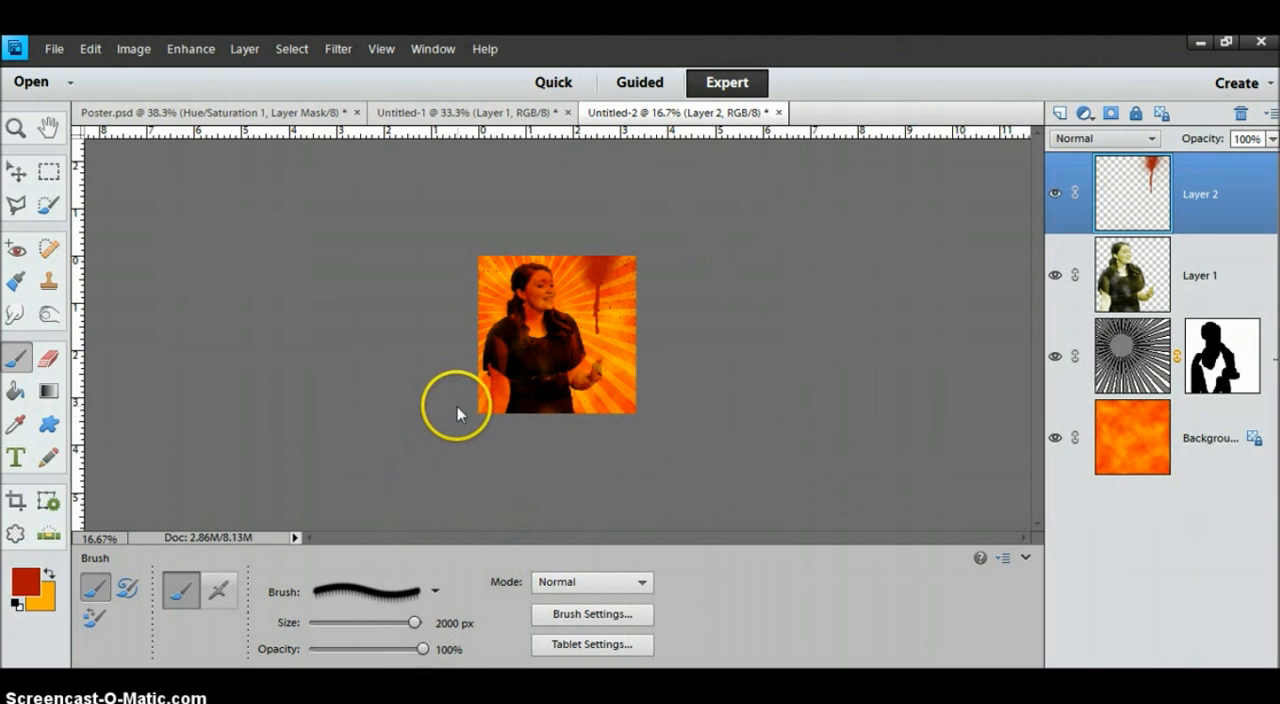
{"action": "left_click", "coordinate": [679, 319]}
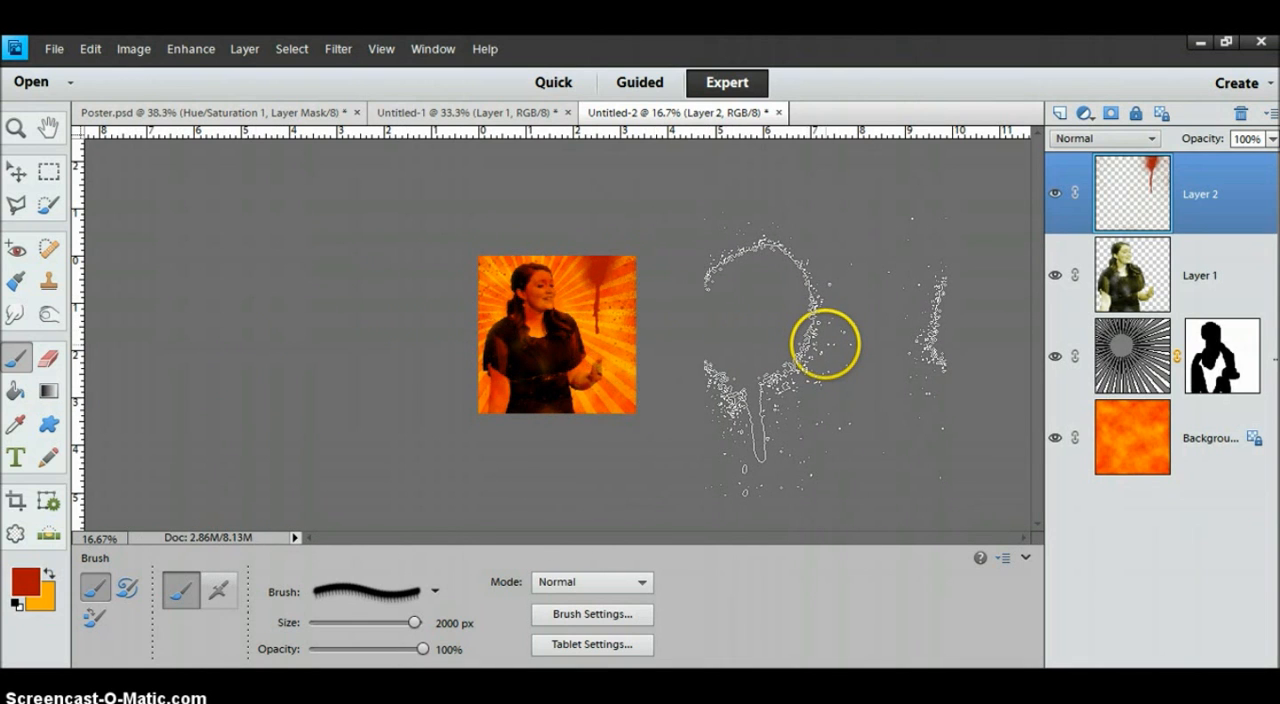
Undo the last red splatter stamp on Layer 2.
{"action": "key", "text": "ctrl+equal"}
{"action": "key", "text": "ctrl+equal"}
{"action": "key", "text": "ctrl+equal"}
{"action": "key", "text": "ctrl+minus"}
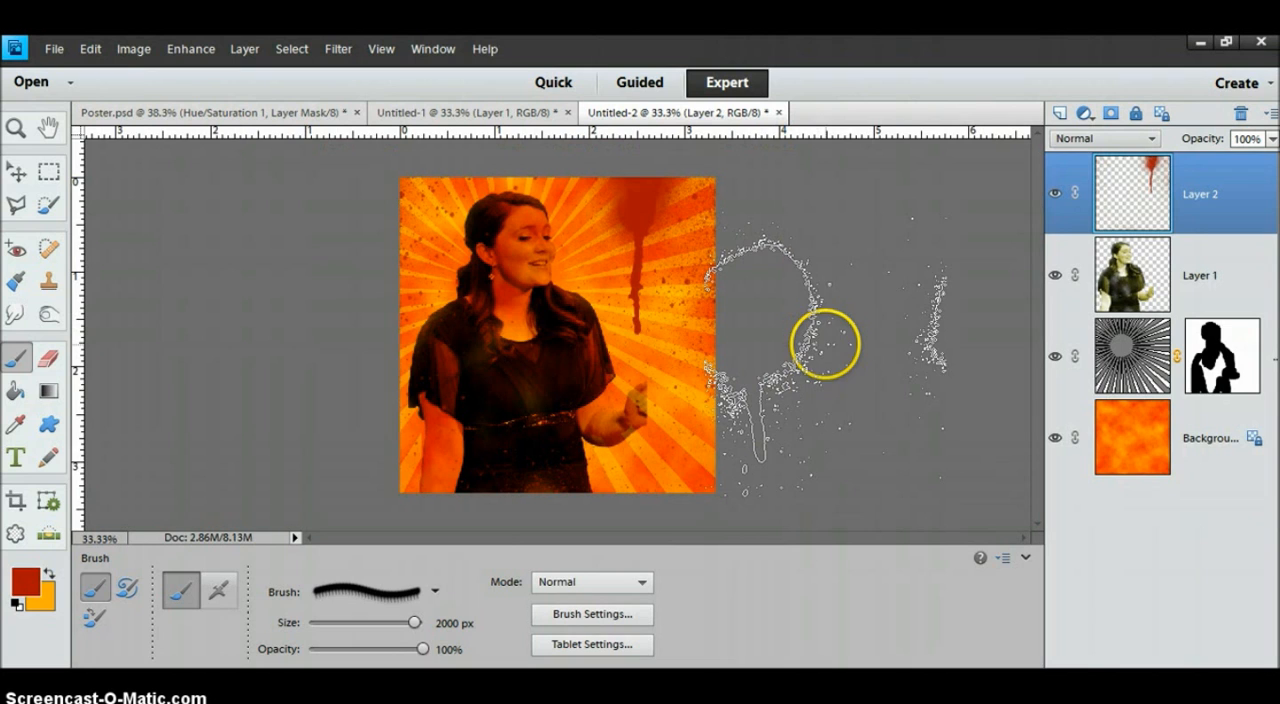
{"action": "key", "text": "ctrl+z"}
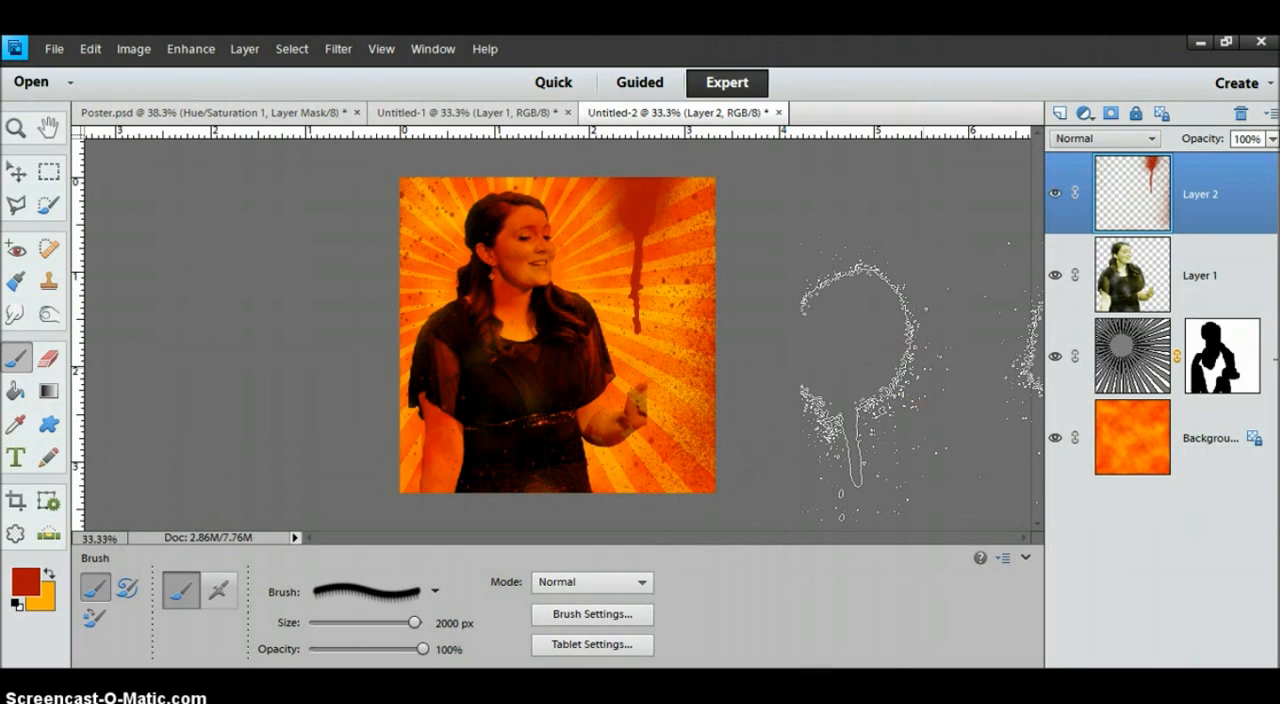
Add the woman's first name as left-aligned Dubtronic text at 36.09 pt across her waist.
{"action": "key", "text": "v"}
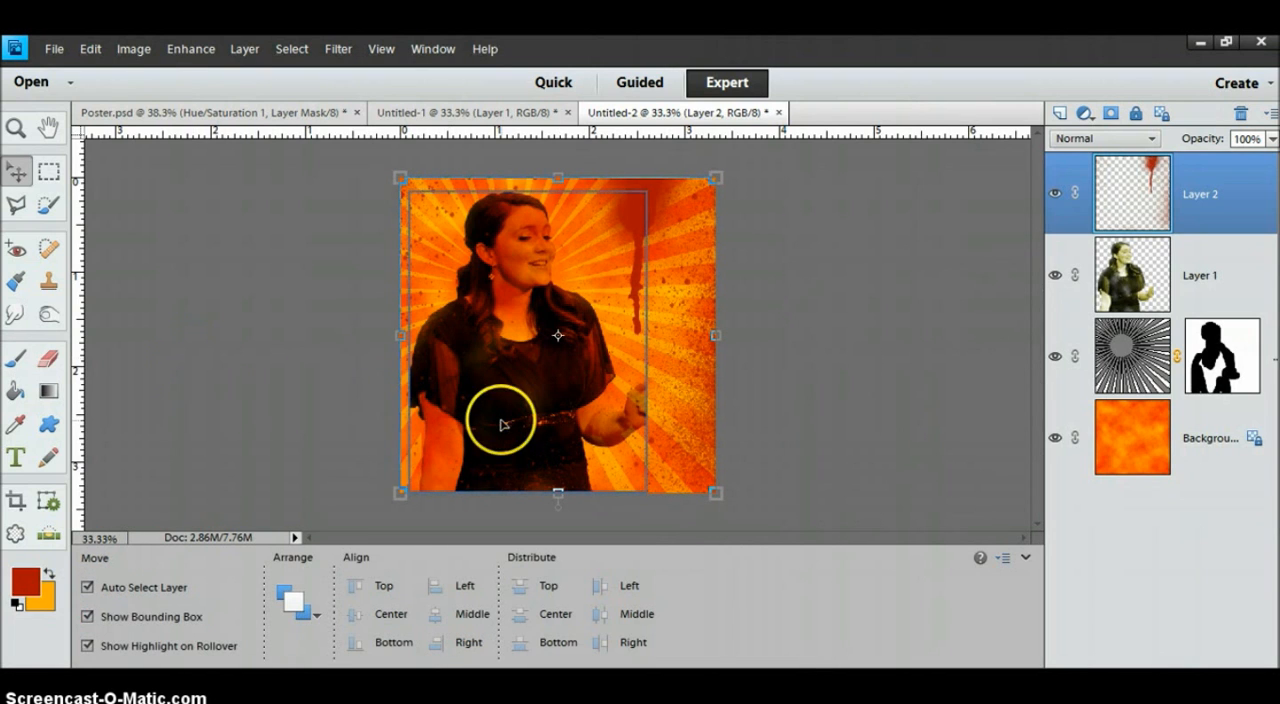
{"action": "left_click", "coordinate": [16, 459]}
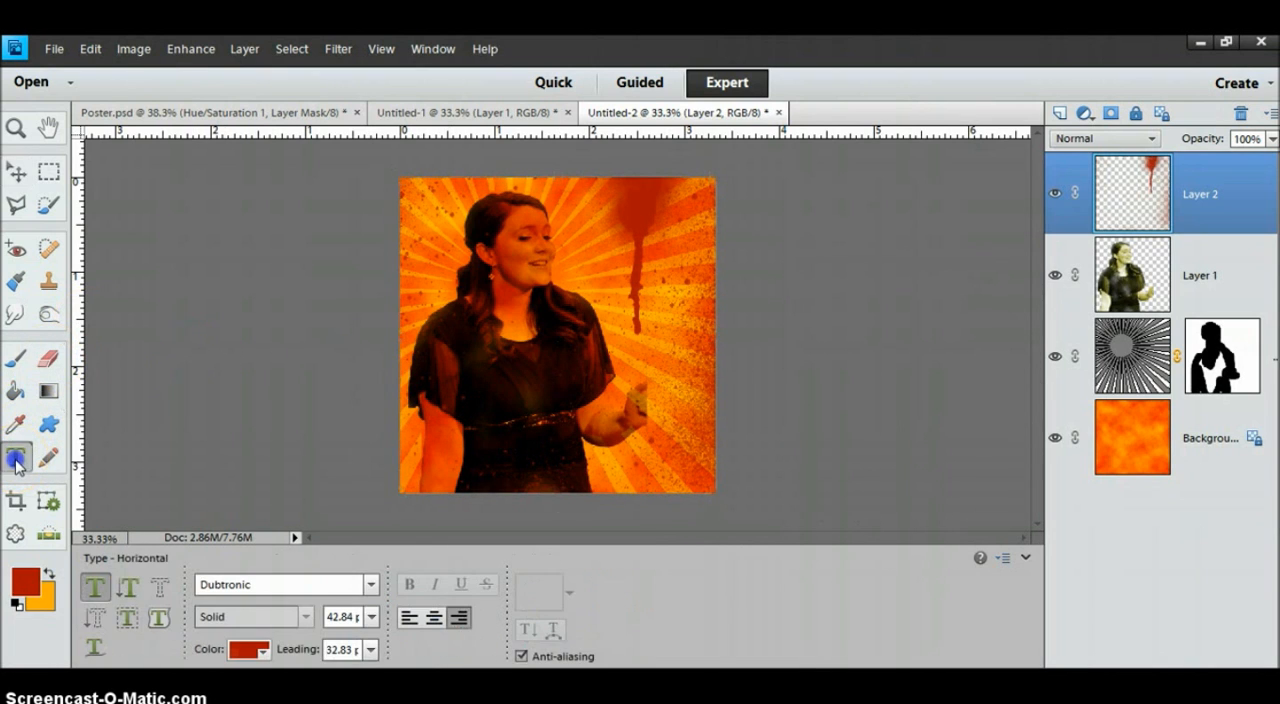
{"action": "left_click", "coordinate": [460, 407]}
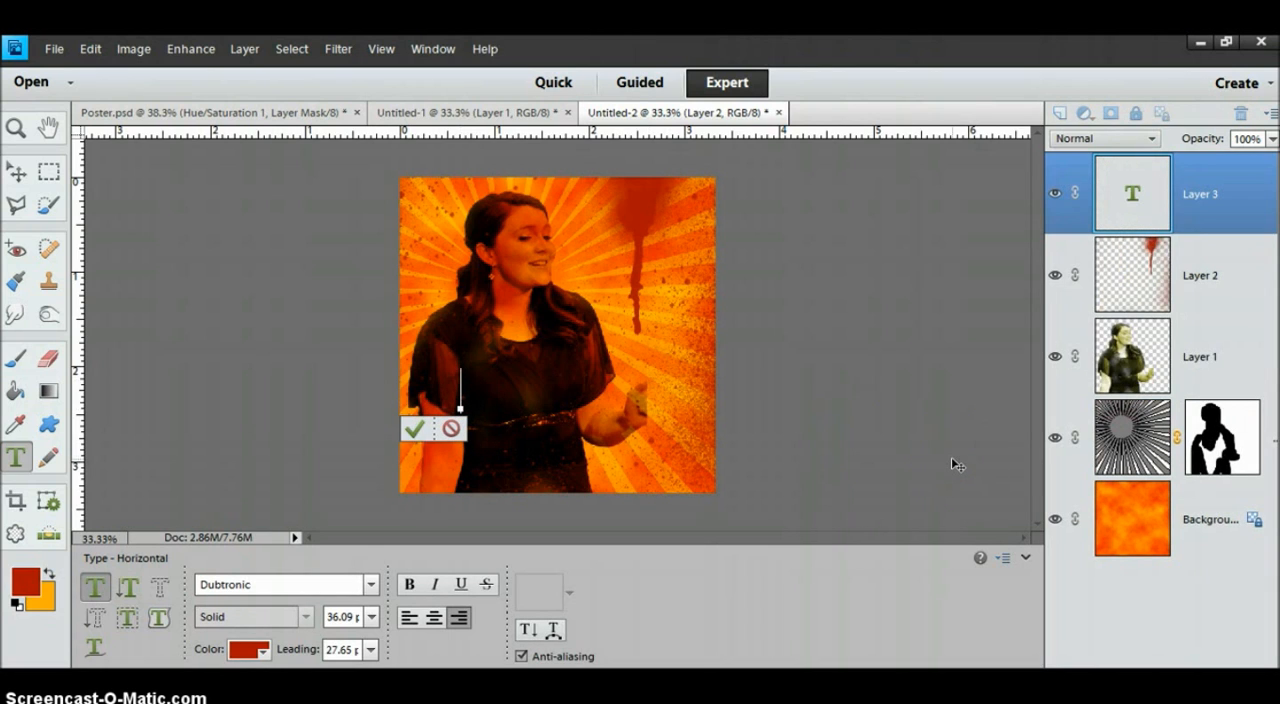
{"action": "type", "text": "Re"}
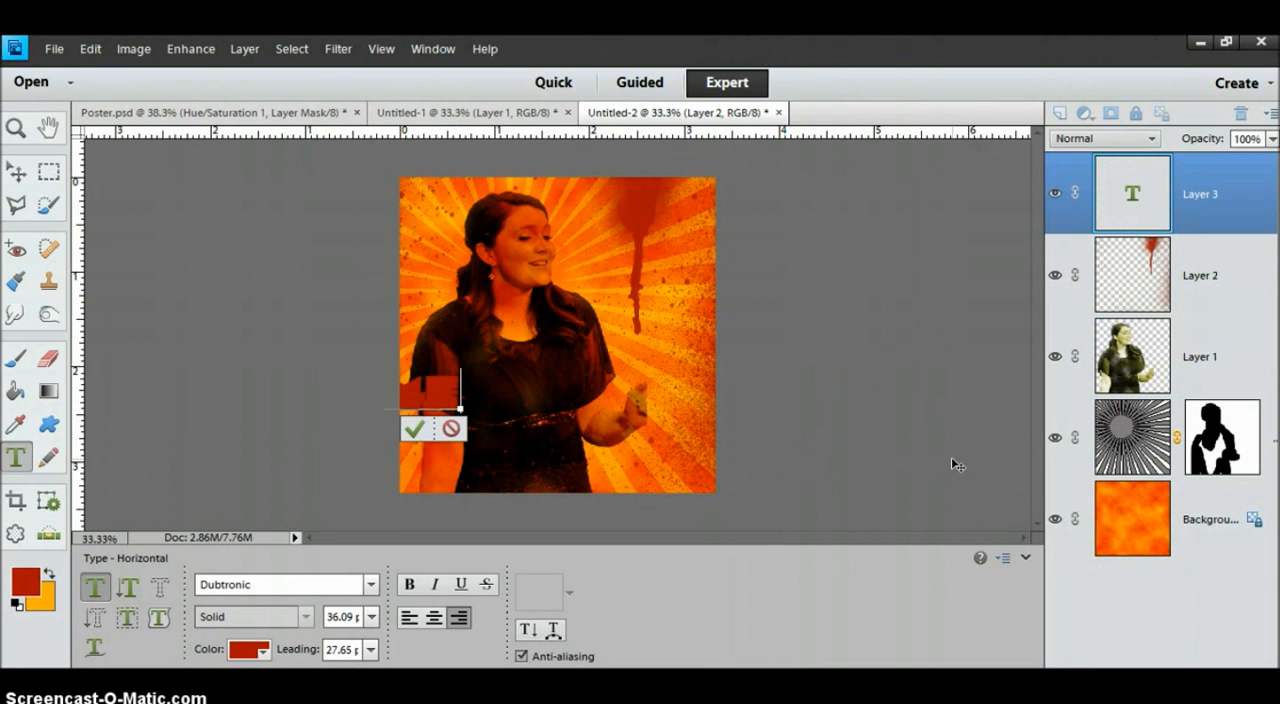
{"action": "type", "text": "na"}
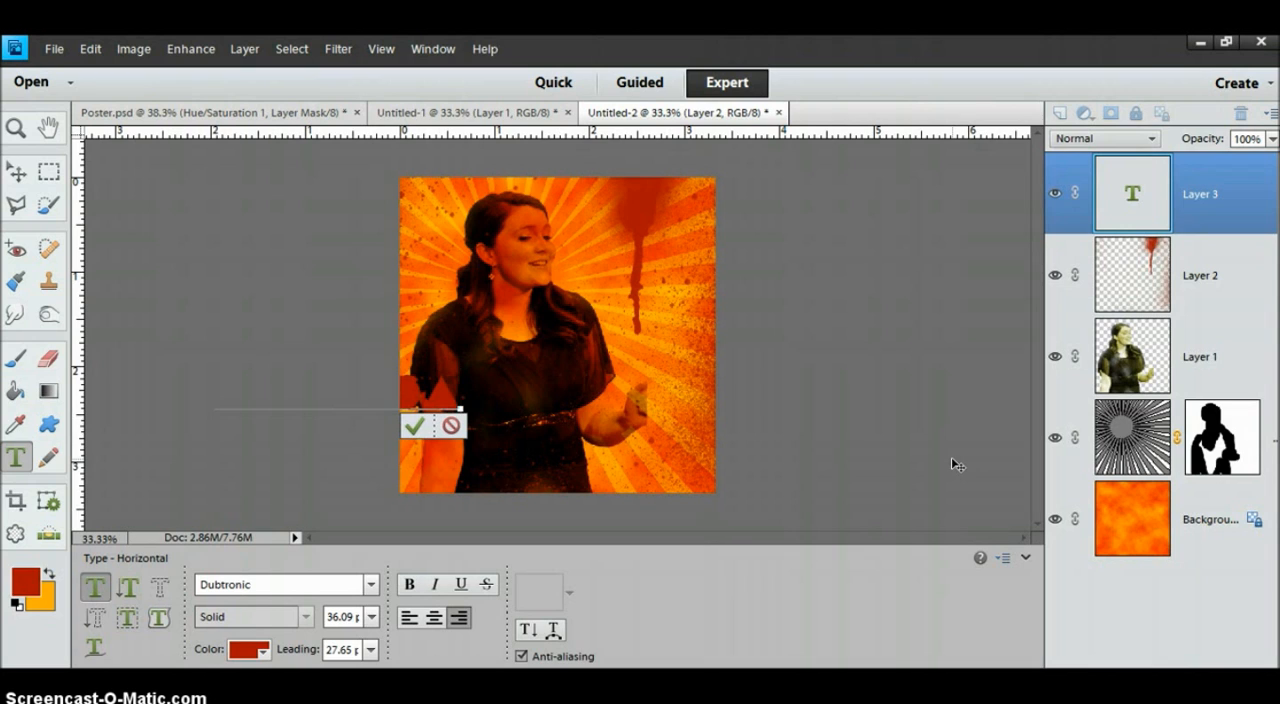
{"action": "left_click", "coordinate": [409, 617]}
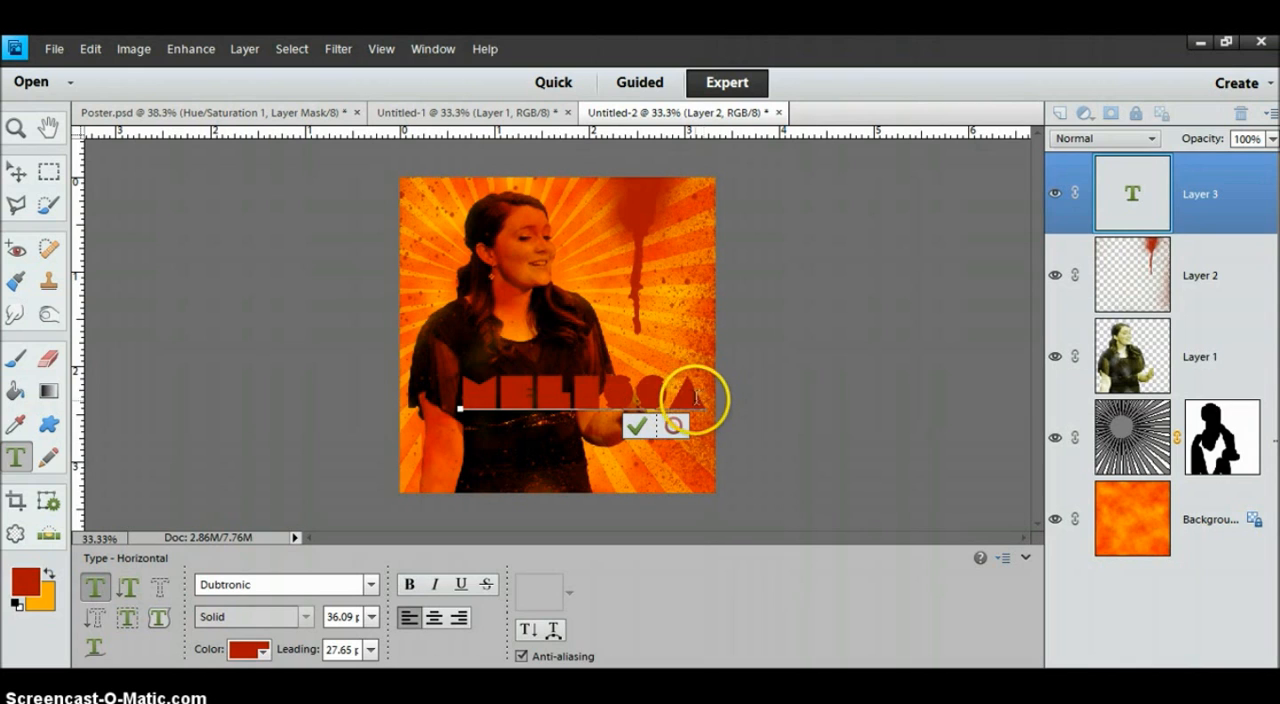
Recolor the name text to yellow-orange f5b603 sampled from the sunburst, and move it slightly down and left.
{"action": "mouse_move", "coordinate": [702, 398]}
{"action": "left_mouse_down"}
{"action": "mouse_move", "coordinate": [541, 395]}
{"action": "mouse_move", "coordinate": [445, 412]}
{"action": "left_mouse_up"}
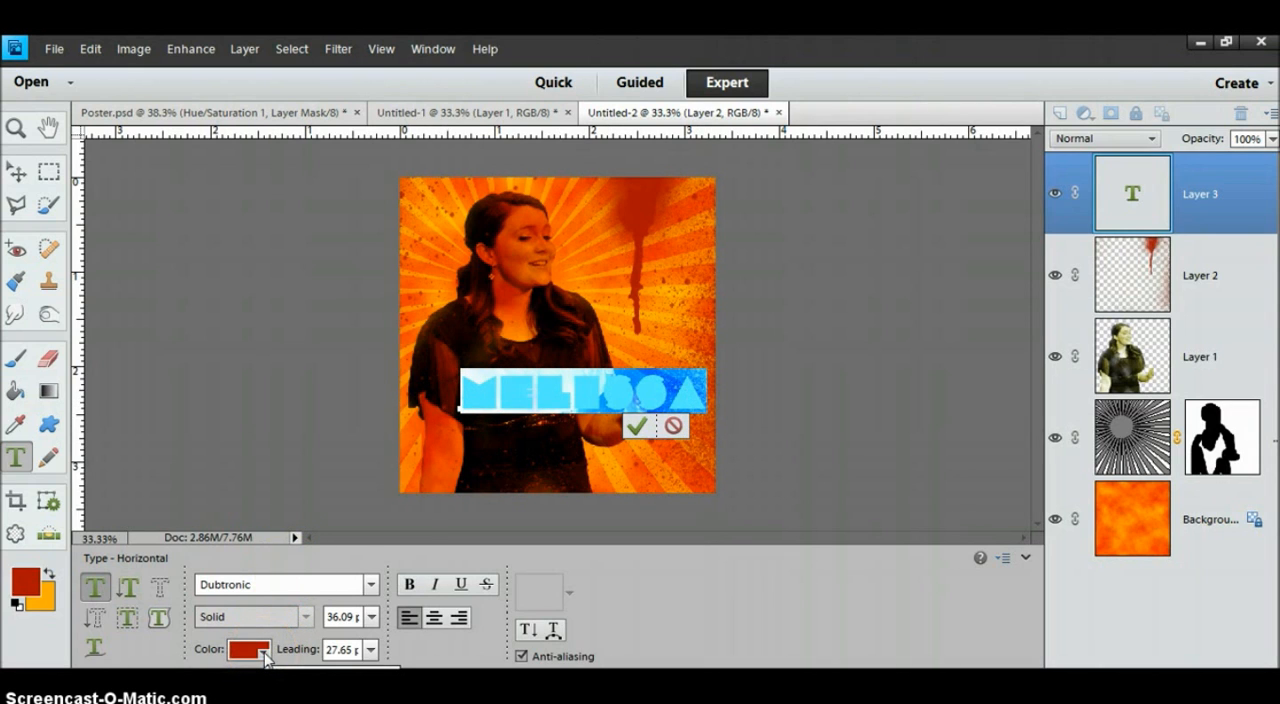
{"action": "left_click", "coordinate": [264, 653]}
{"action": "left_click", "coordinate": [350, 613]}
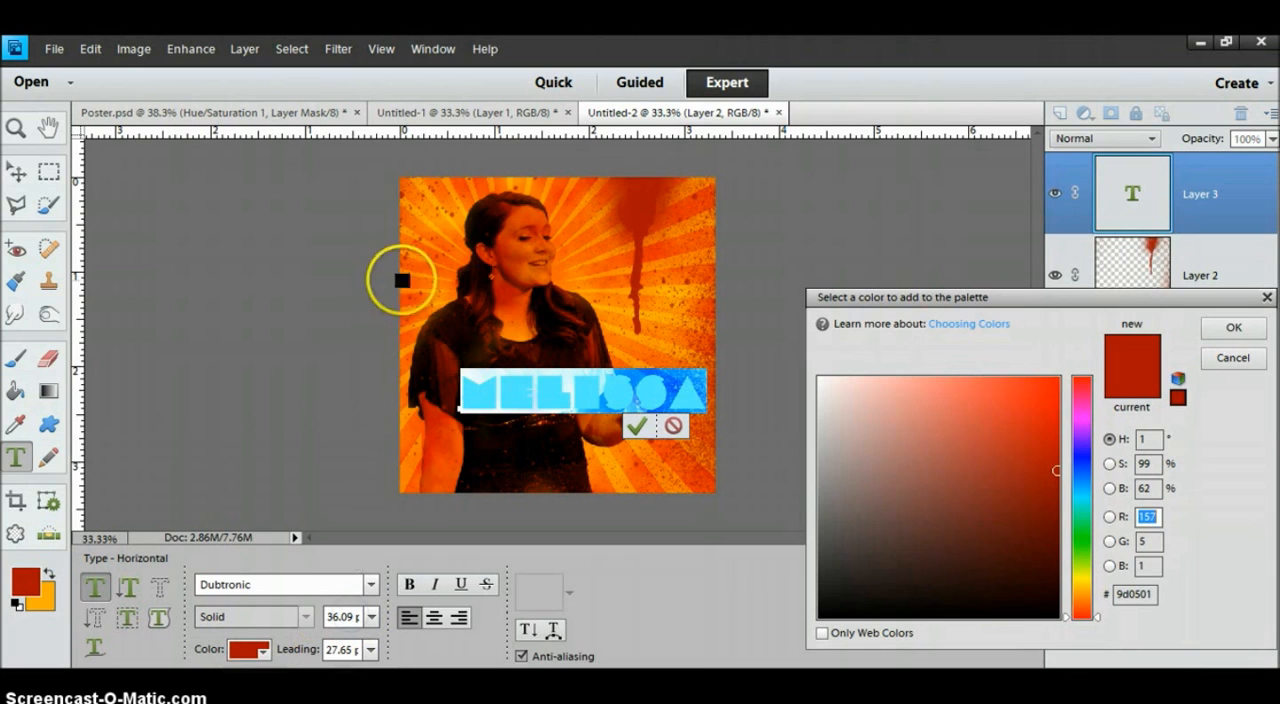
{"action": "left_click", "coordinate": [430, 223]}
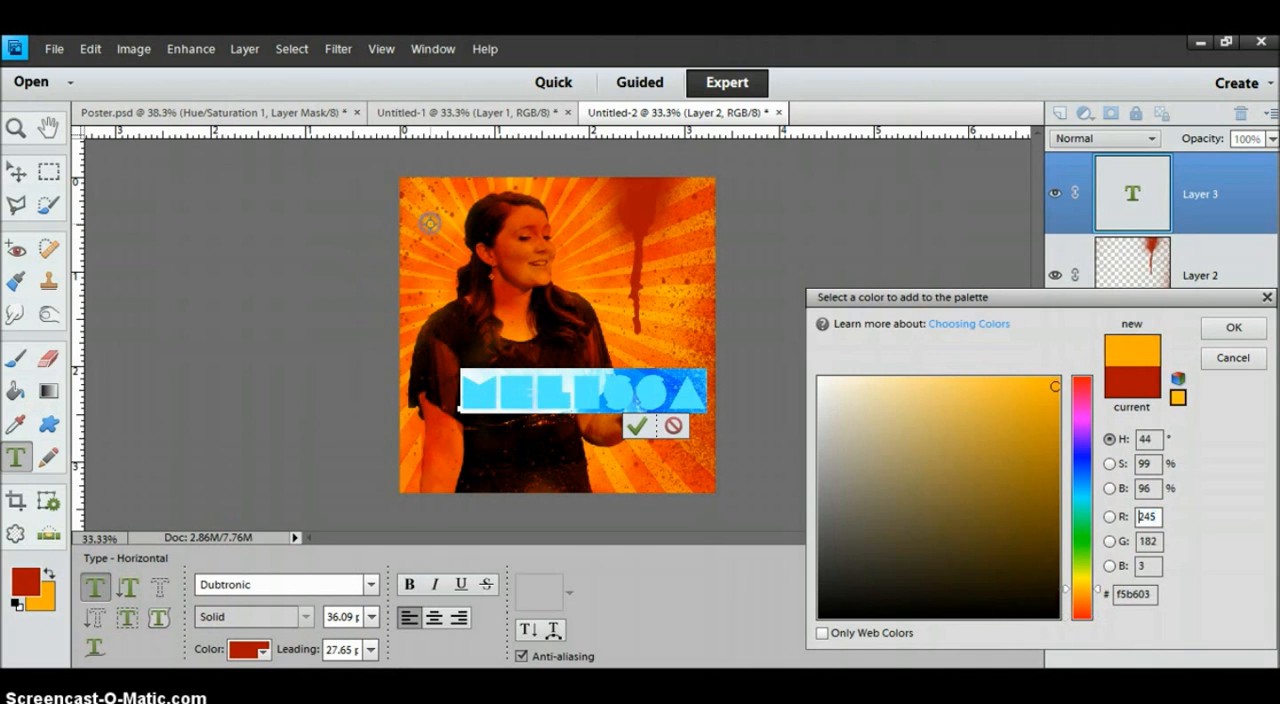
{"action": "left_click", "coordinate": [1222, 328]}
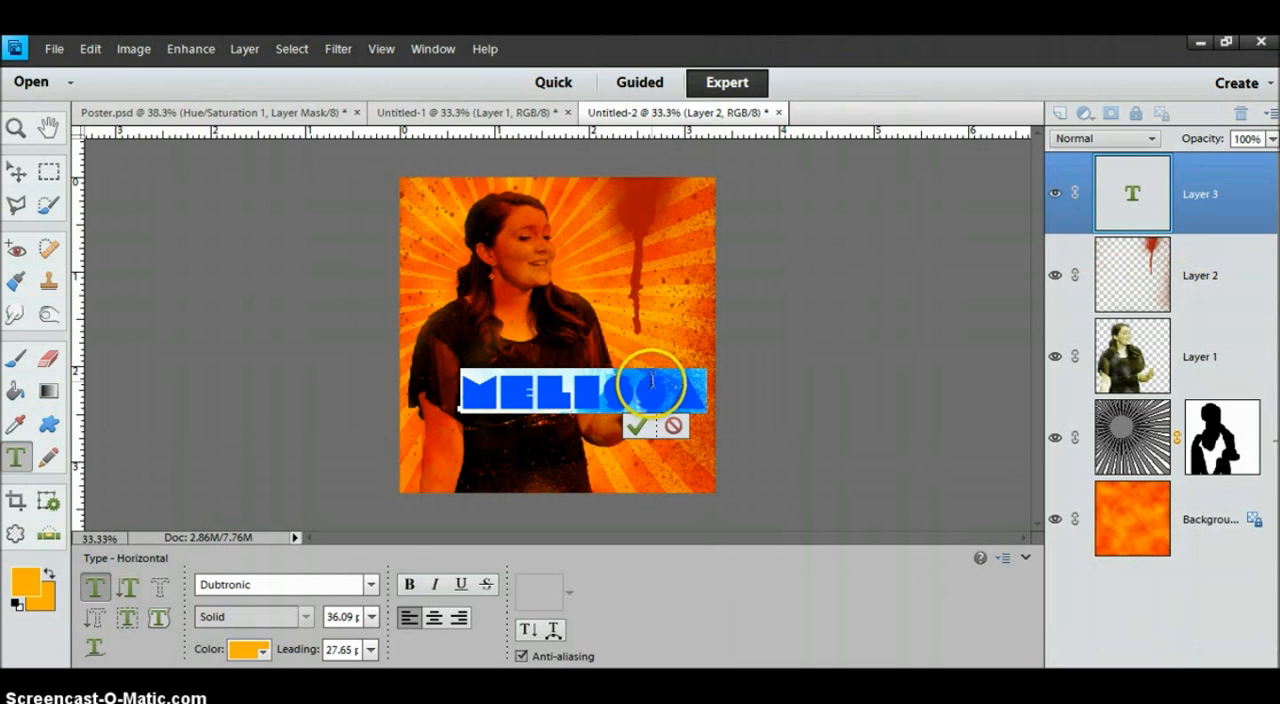
{"action": "left_click", "coordinate": [636, 428]}
{"action": "key", "text": "v"}
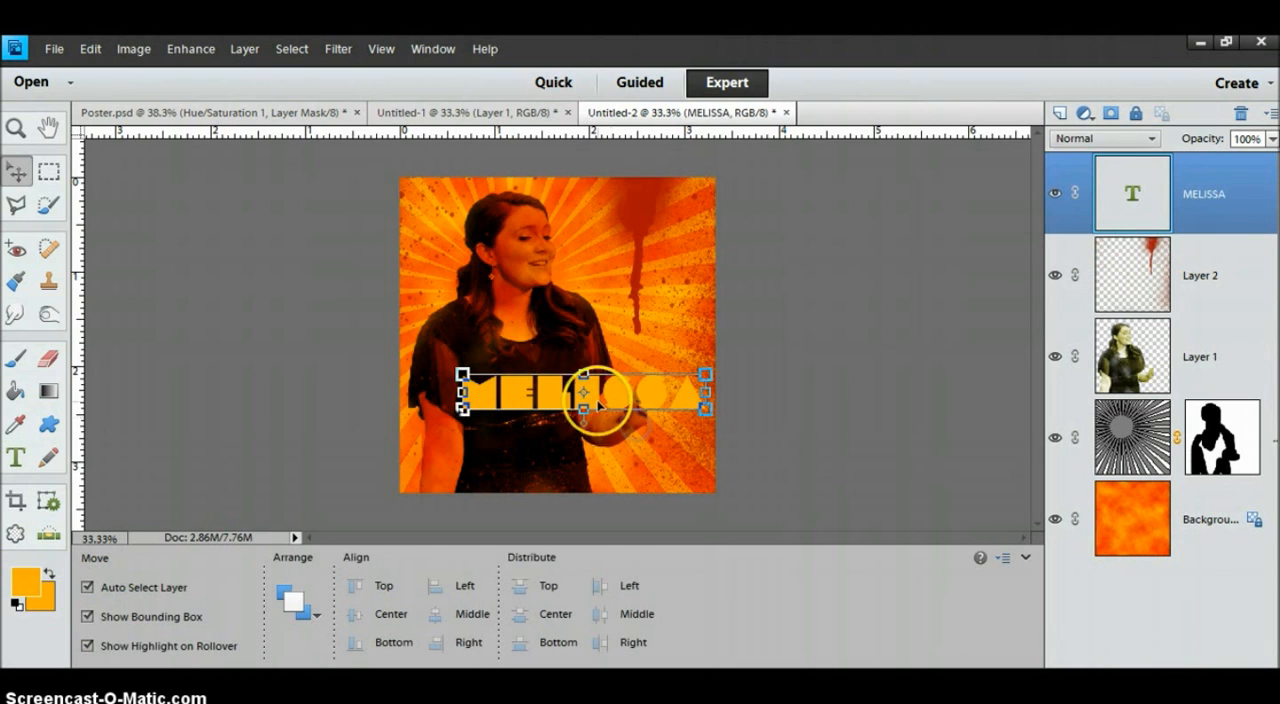
{"action": "left_click_drag", "start_coordinate": [593, 394], "coordinate": [571, 419]}
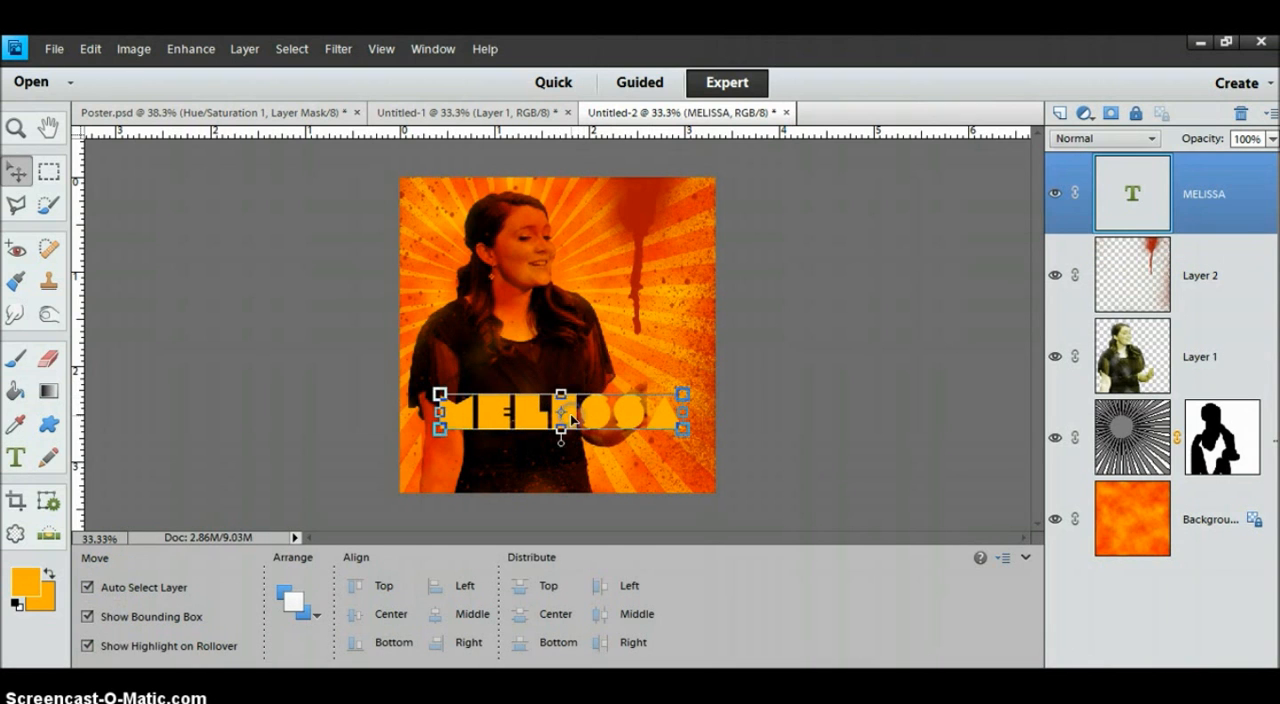
Apply a soft, close-set style from the Drop Shadows set to the name text.
{"action": "left_click", "coordinate": [1097, 684]}
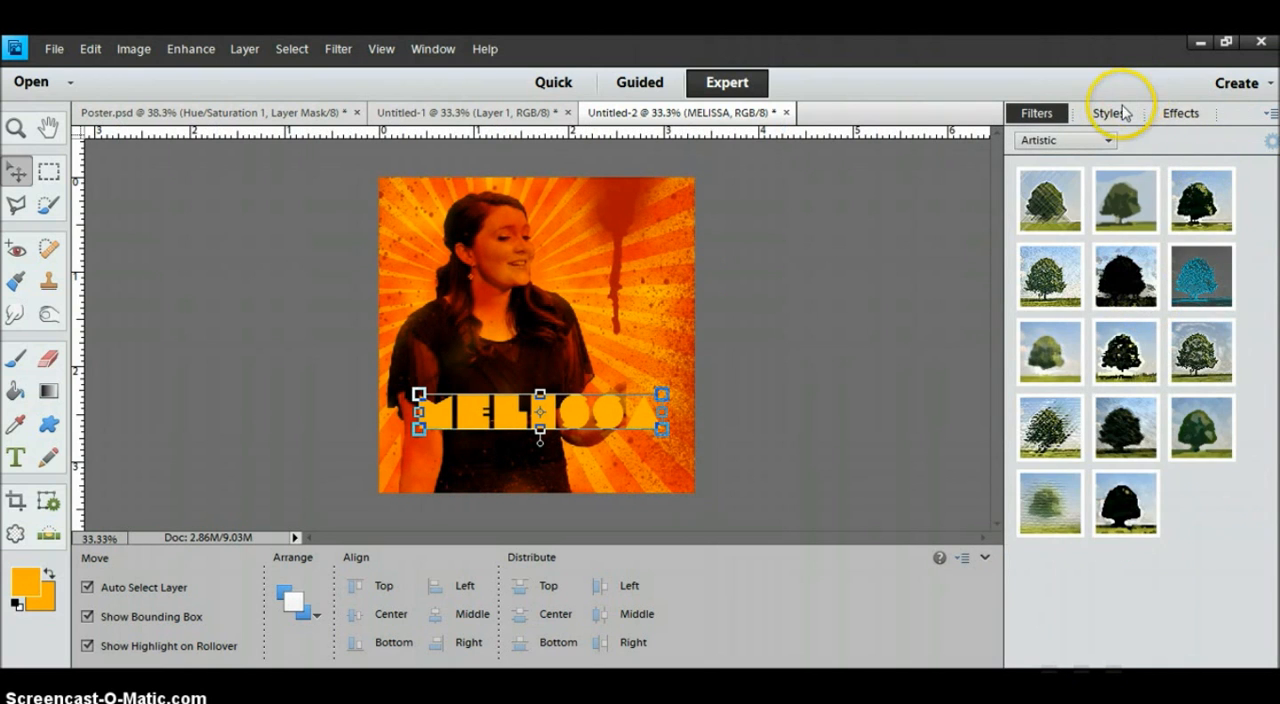
{"action": "left_click", "coordinate": [1108, 113]}
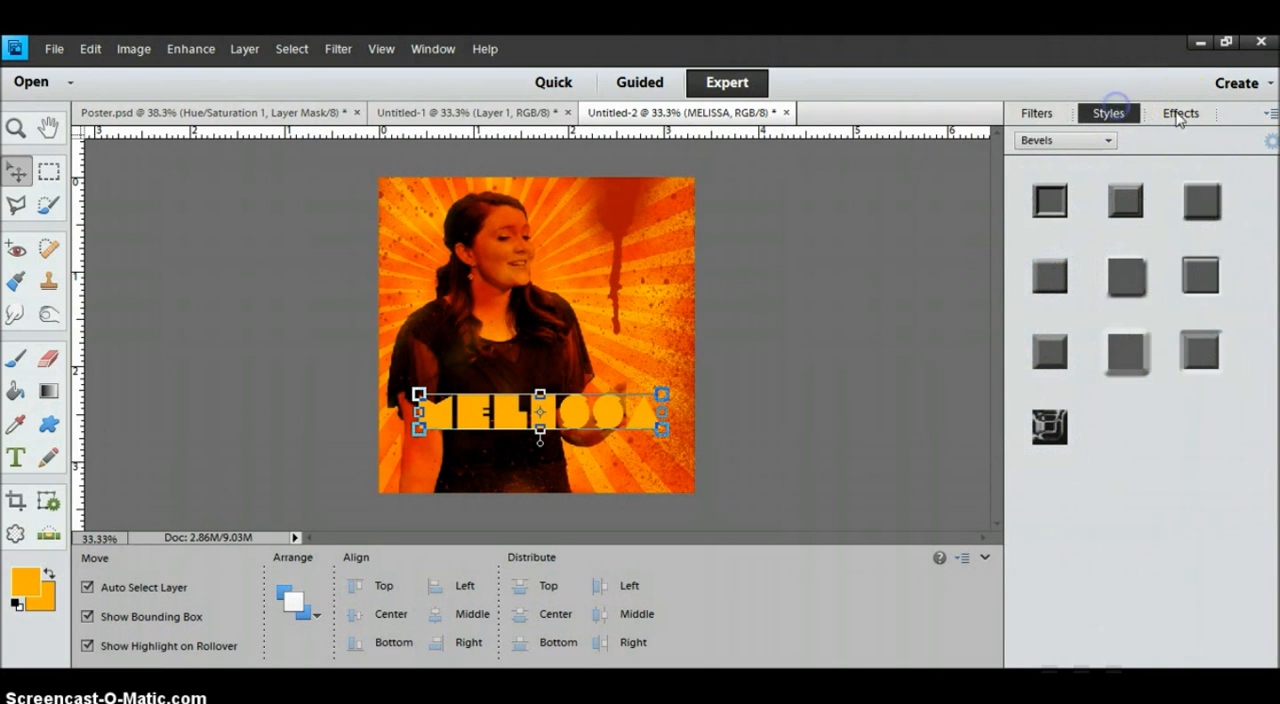
{"action": "left_click", "coordinate": [1074, 140]}
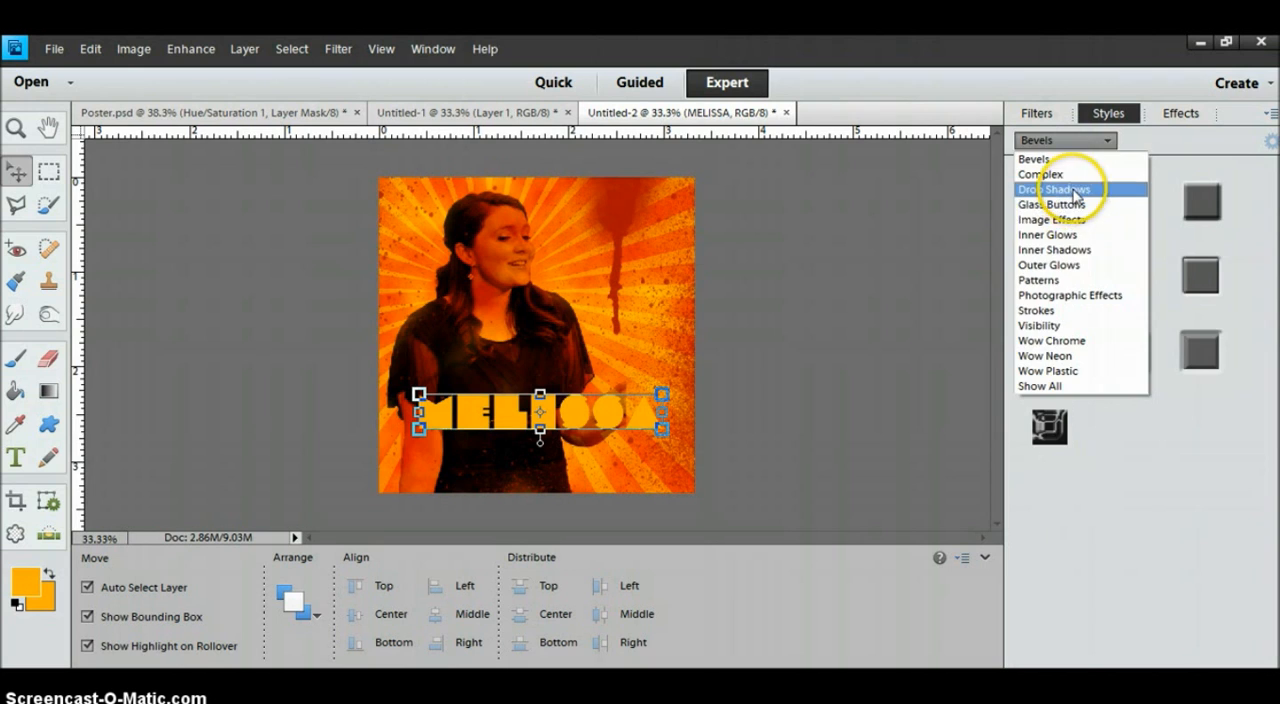
{"action": "left_click", "coordinate": [1065, 189]}
{"action": "left_click", "coordinate": [1053, 281]}
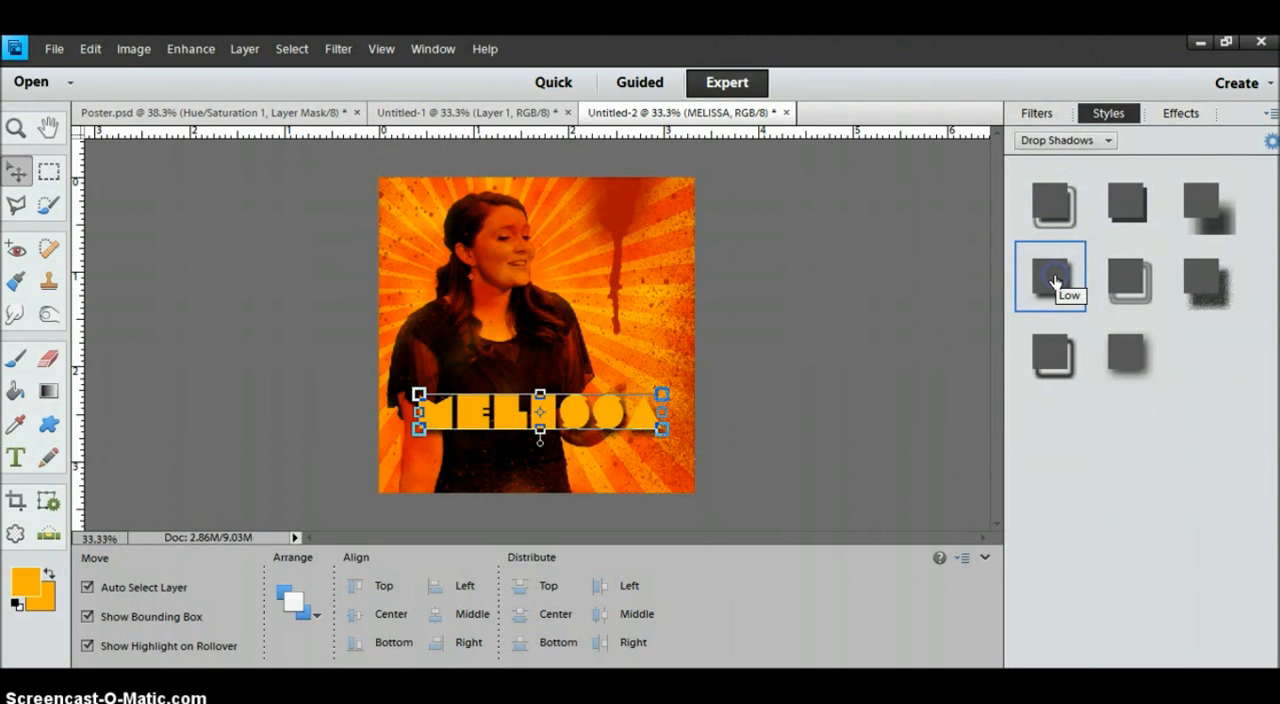
Set the name text's drop shadow color to dark red 9d0501, sampled from the paint drip.
{"action": "left_click", "coordinate": [1271, 141]}
{"action": "left_click_drag", "start_coordinate": [557, 158], "coordinate": [884, 153]}
{"action": "left_click", "coordinate": [971, 340]}
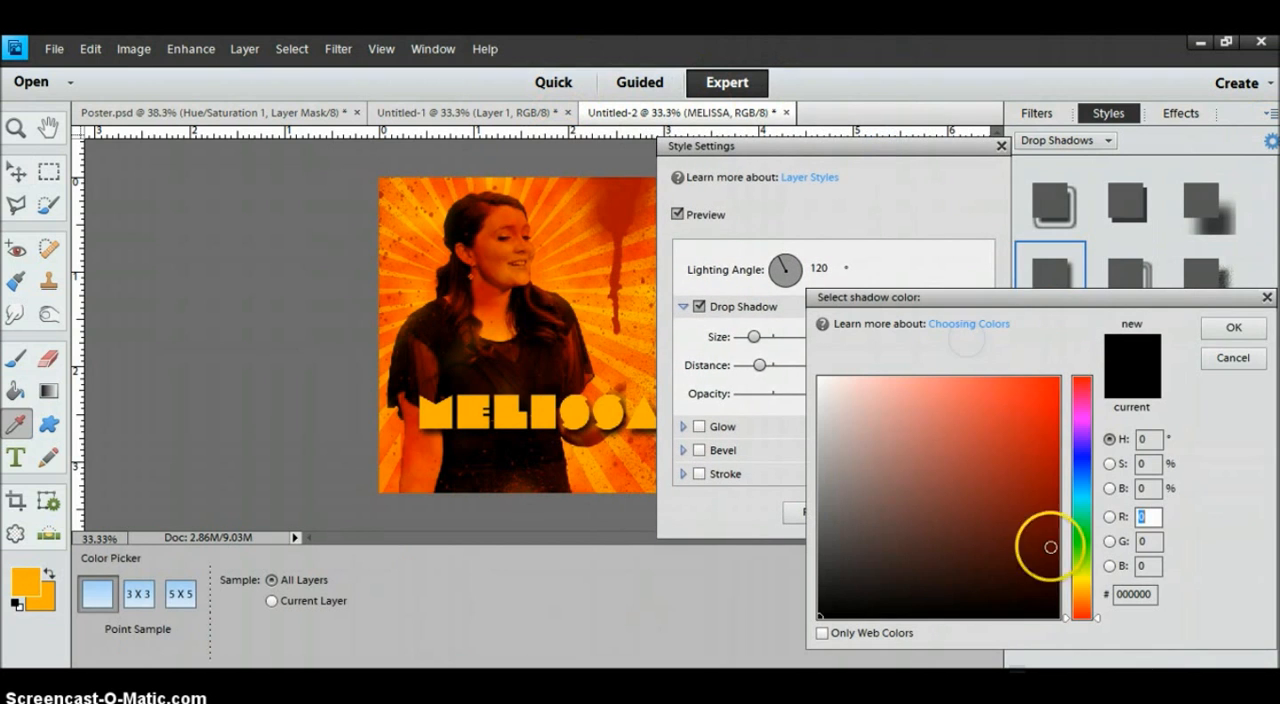
{"action": "left_click", "coordinate": [620, 207]}
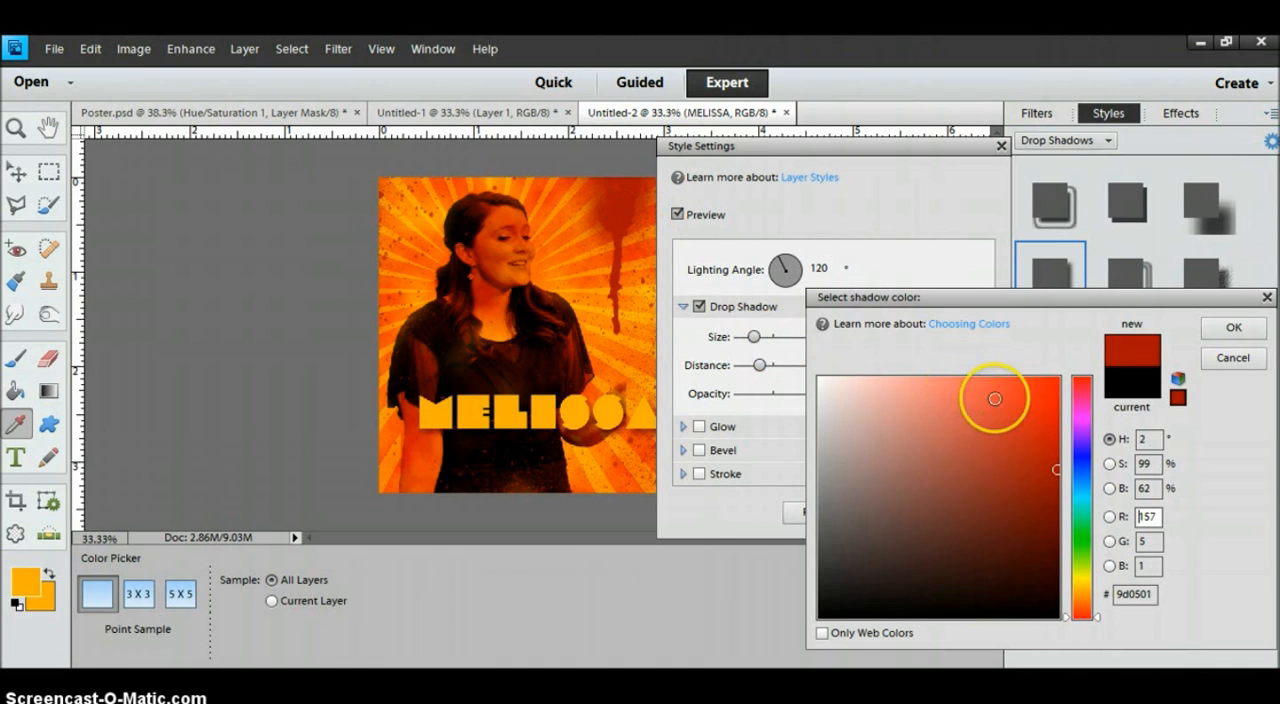
{"action": "left_click", "coordinate": [1231, 330]}
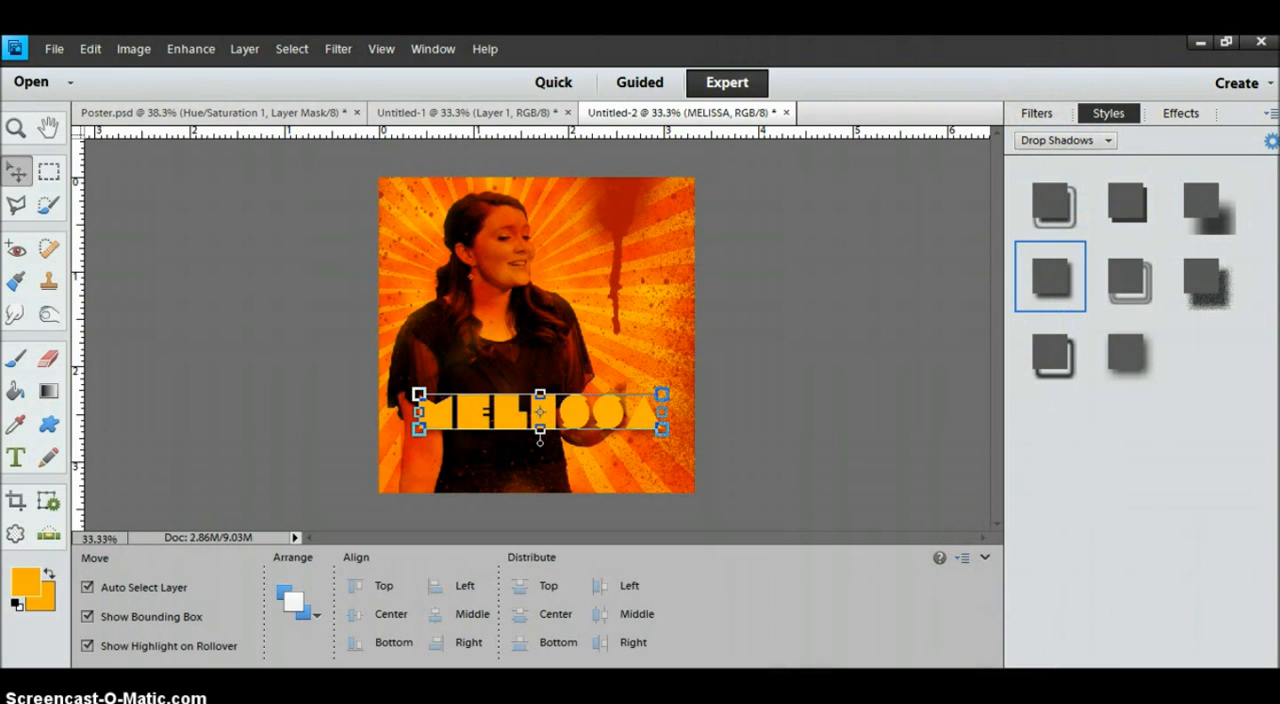
Place the name text layer between Layer 2 and Layer 1, and nudge the text down over the woman's waist.
{"action": "left_click", "coordinate": [1020, 690]}
{"action": "left_click_drag", "start_coordinate": [1140, 205], "coordinate": [1139, 305]}
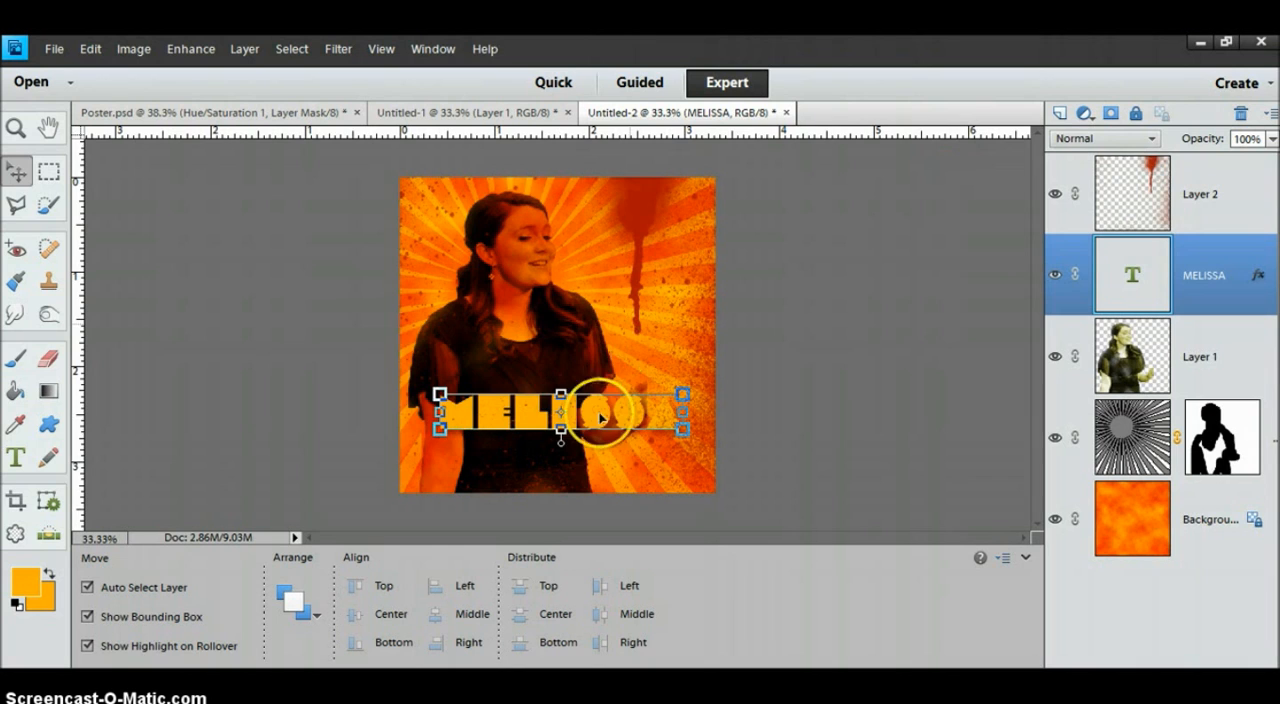
{"action": "left_click_drag", "start_coordinate": [586, 400], "coordinate": [591, 428]}
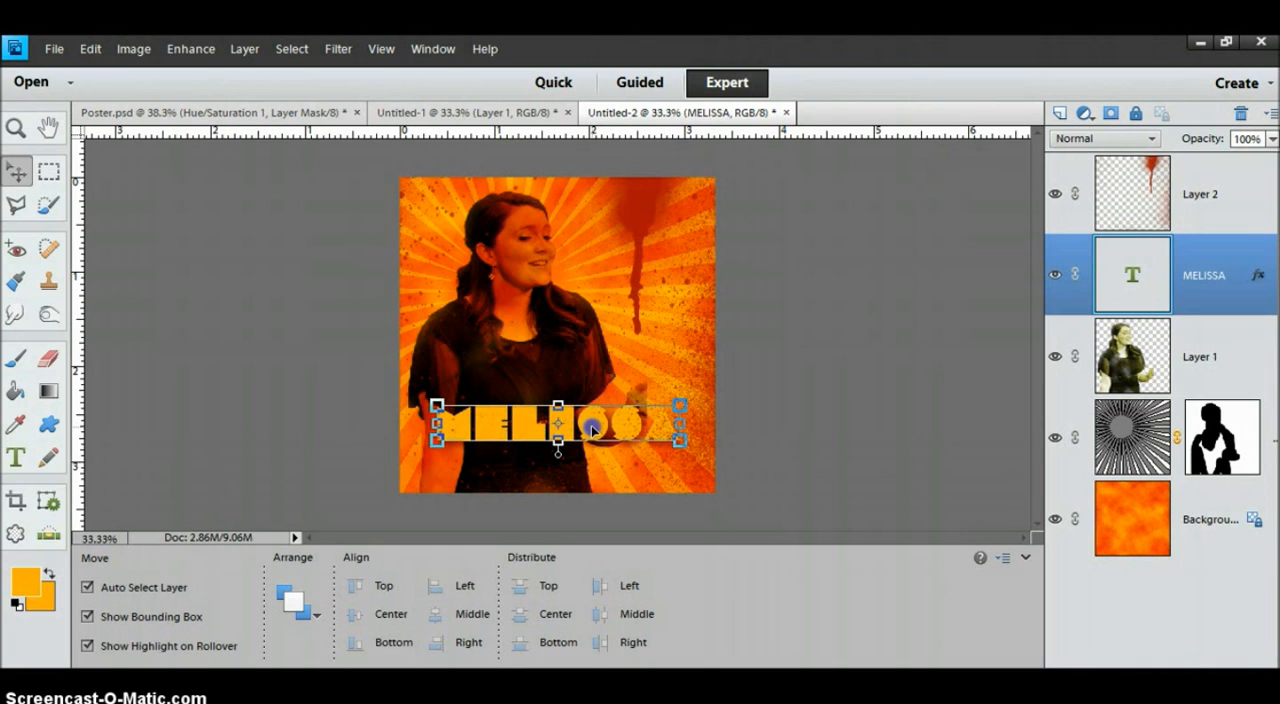
{"action": "left_click", "coordinate": [873, 257]}
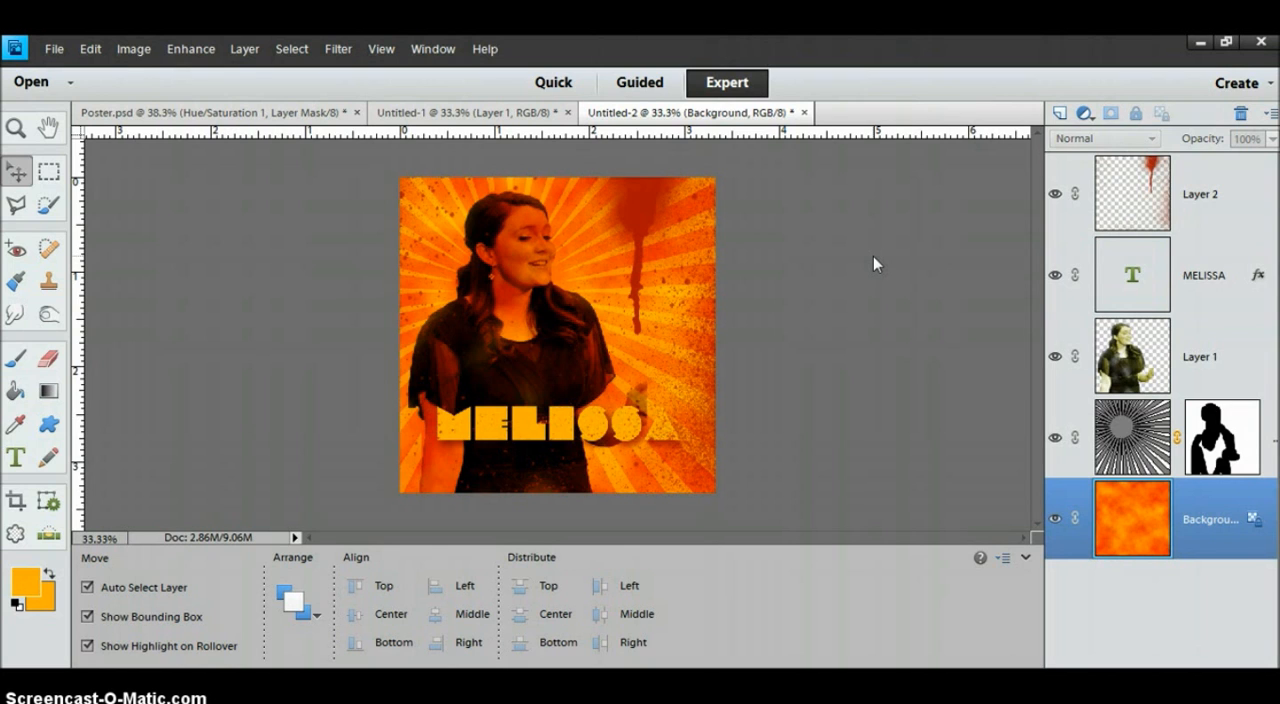
{"action": "left_click", "coordinate": [515, 118]}
{"action": "left_click", "coordinate": [639, 114]}
{"action": "left_click", "coordinate": [896, 306]}
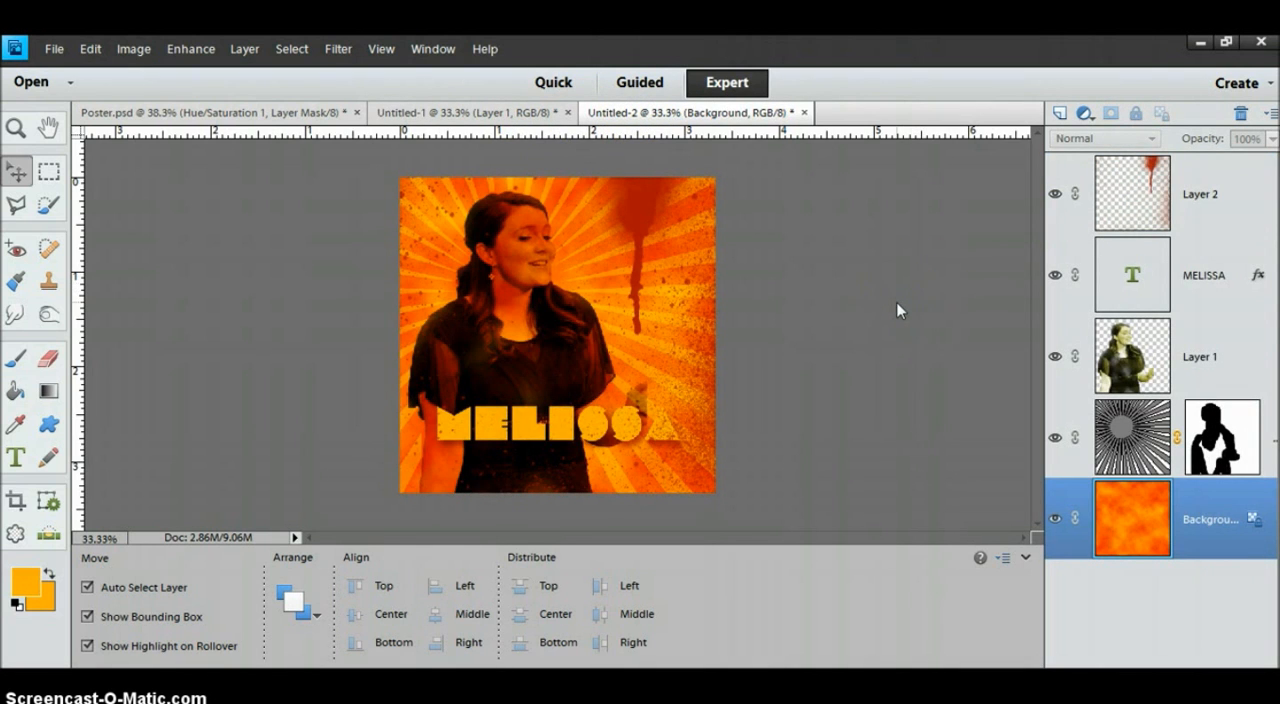